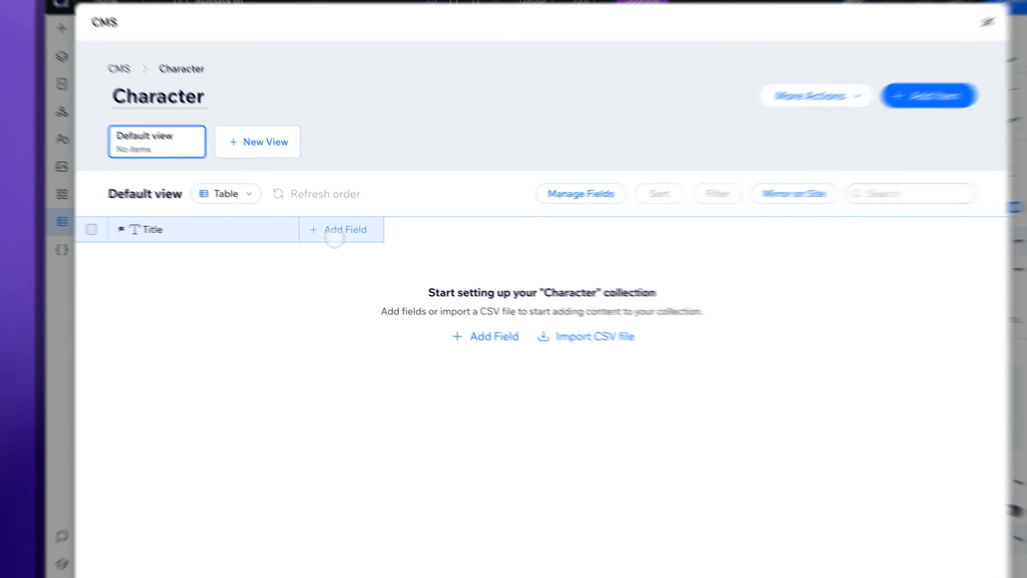
- Add a text field named Description to the Character collection
left_click(321, 232)
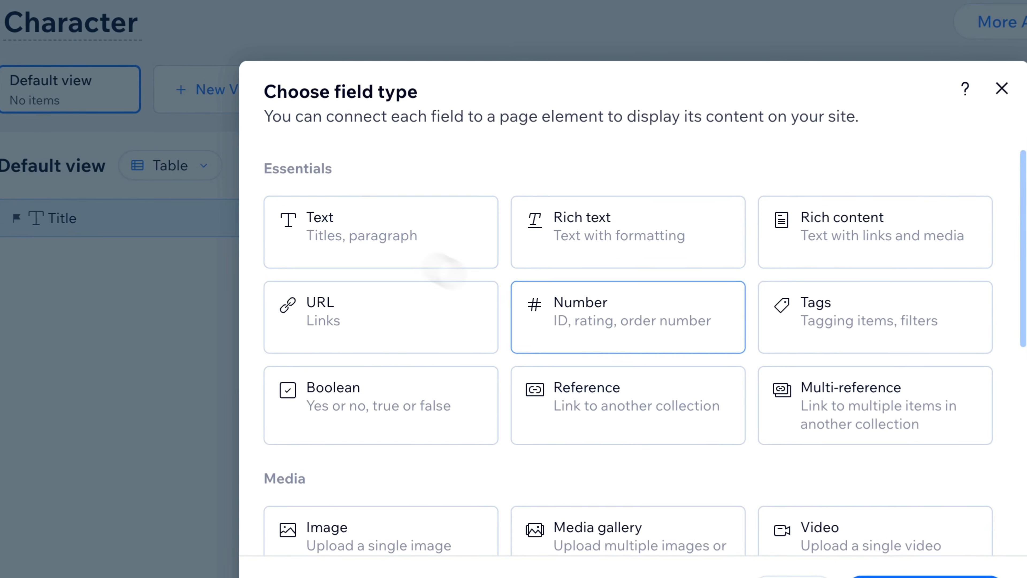
scroll(587, 340, "down", 8)
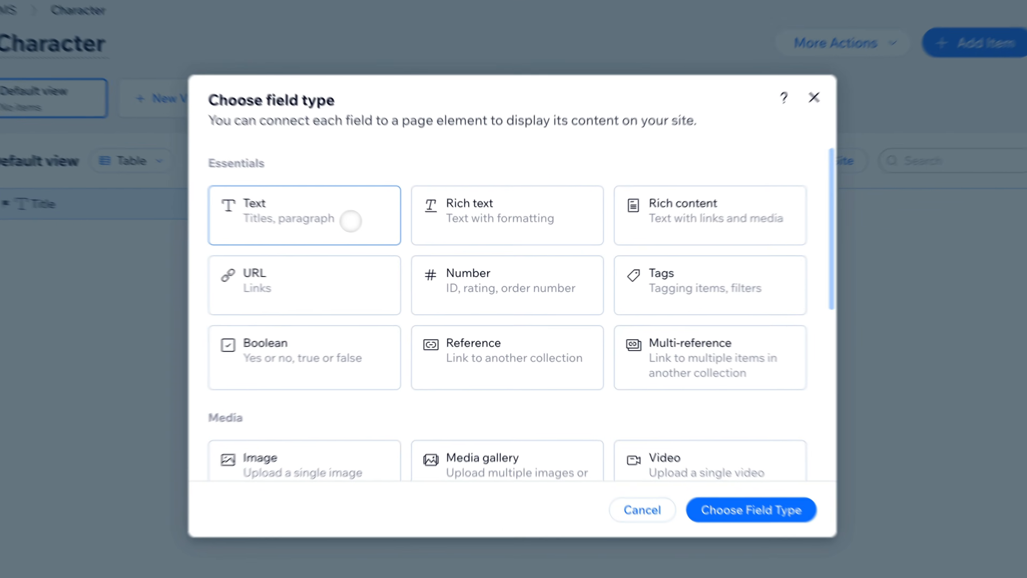
left_click(398, 245)
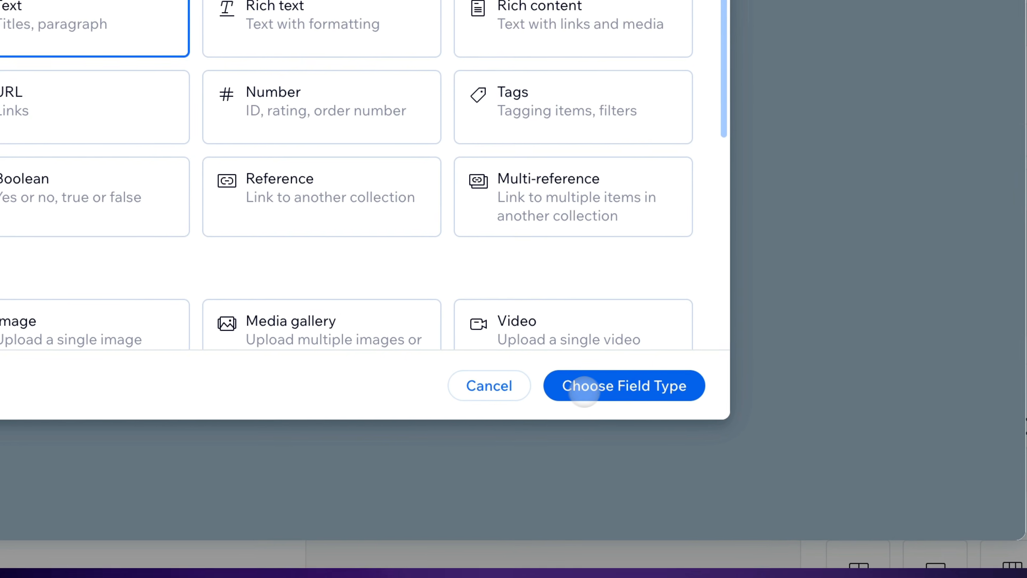
left_click(640, 385)
type("Description")
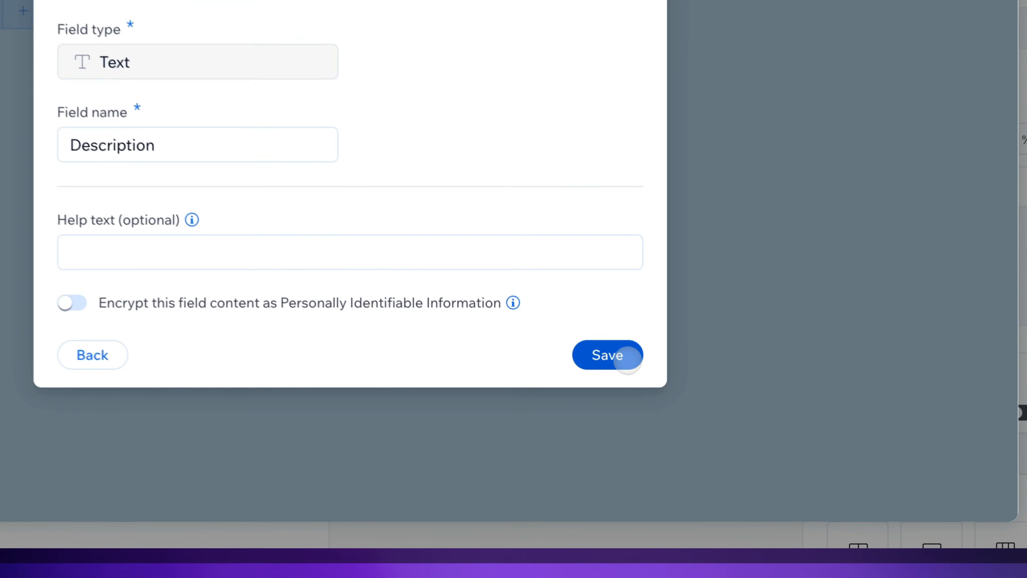
left_click(661, 441)
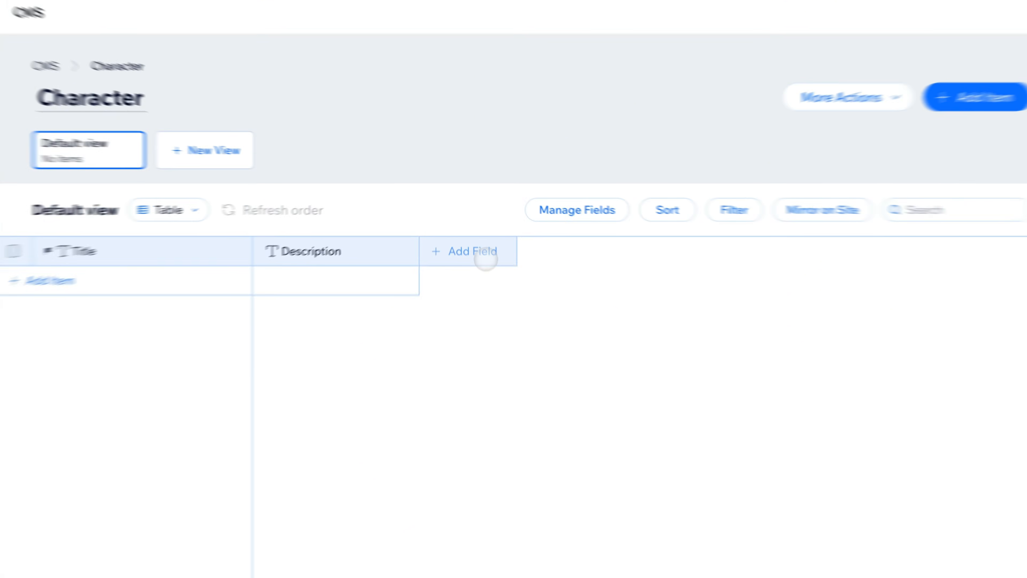
- Add an image field named Background to the Character collection
left_click(449, 236)
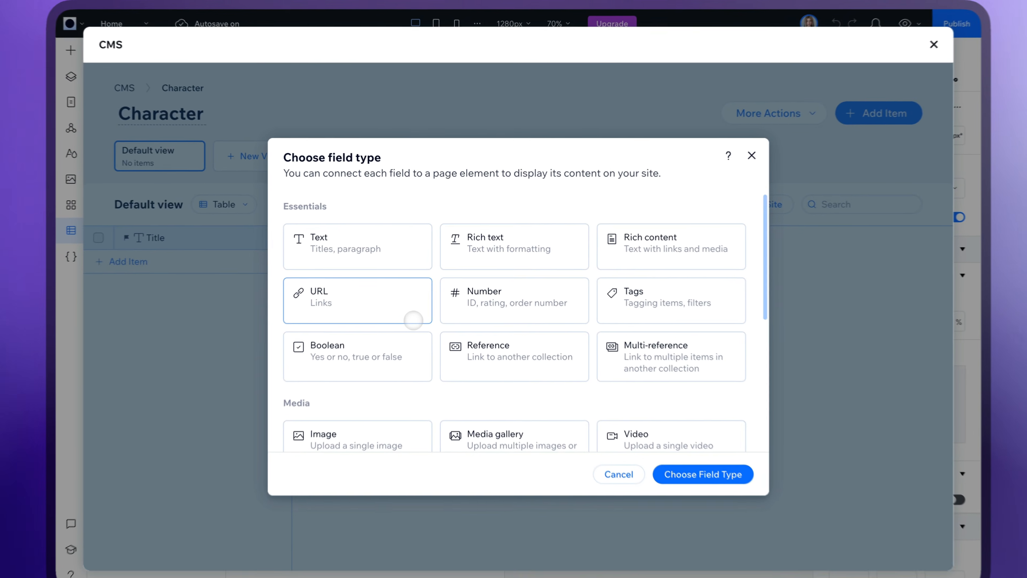
scroll(373, 436, "down", 3)
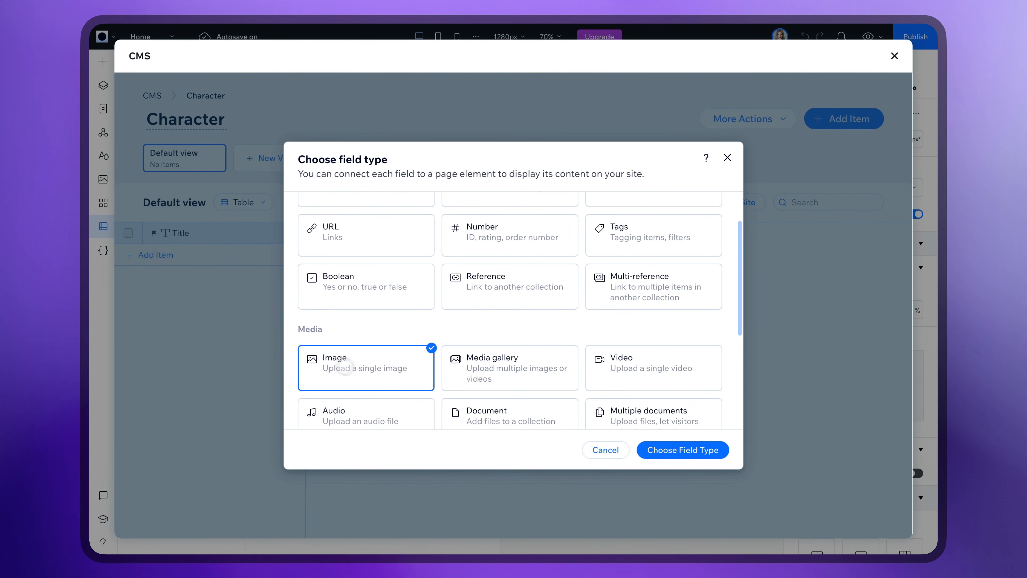
left_click(700, 453)
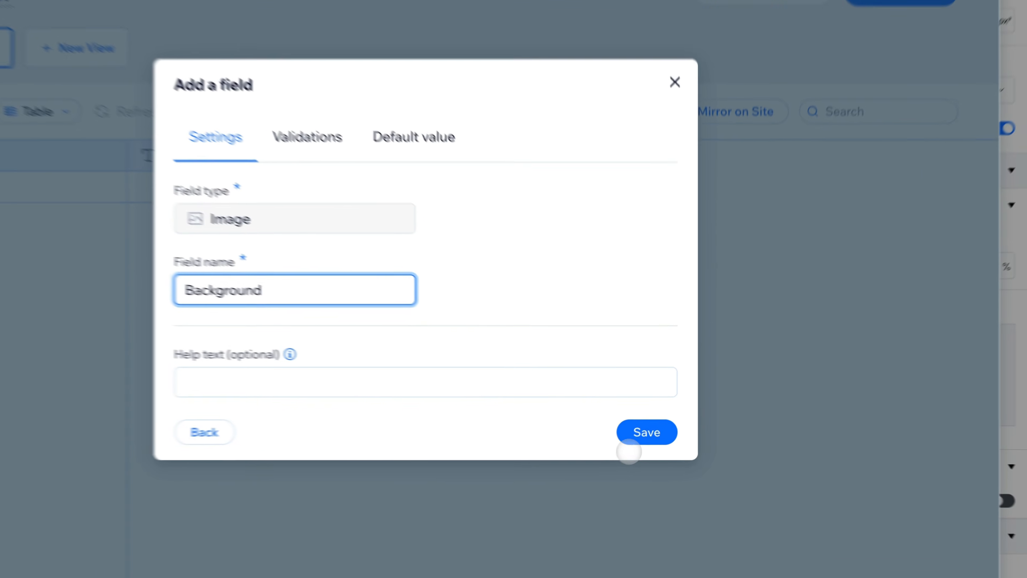
left_click(659, 428)
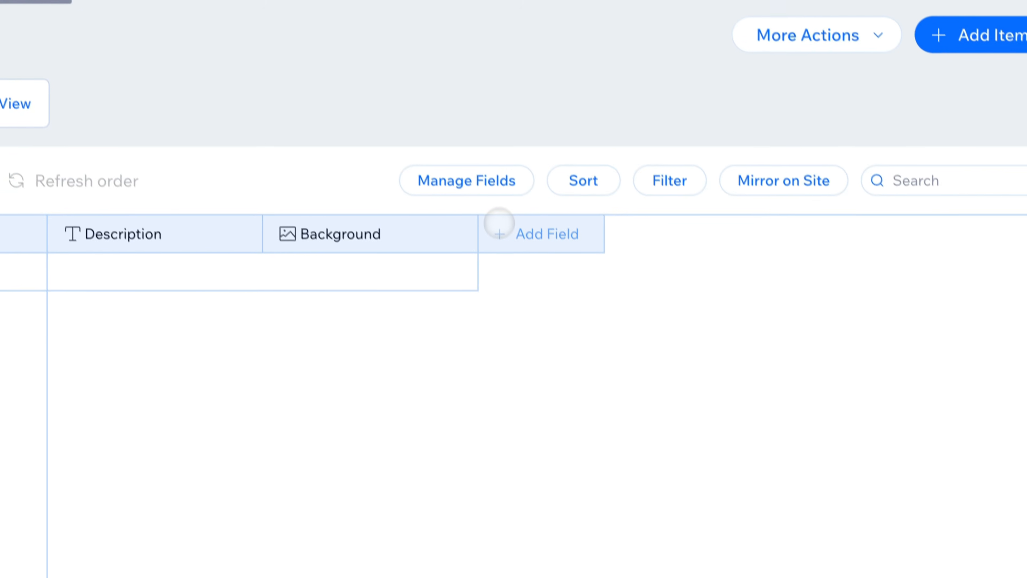
- Add an image field named Character to the collection
left_click(501, 227)
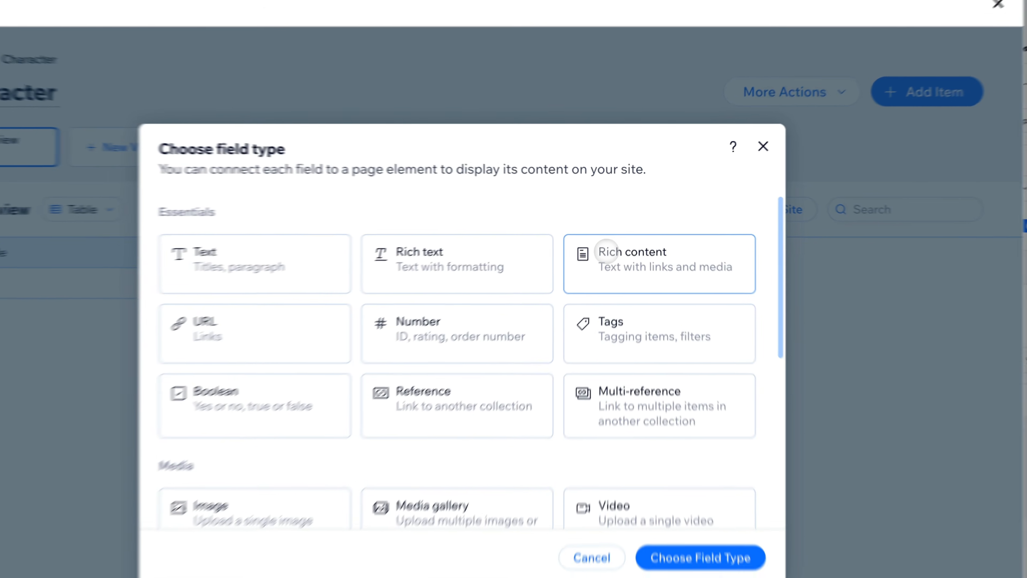
scroll(312, 405, "down", 2)
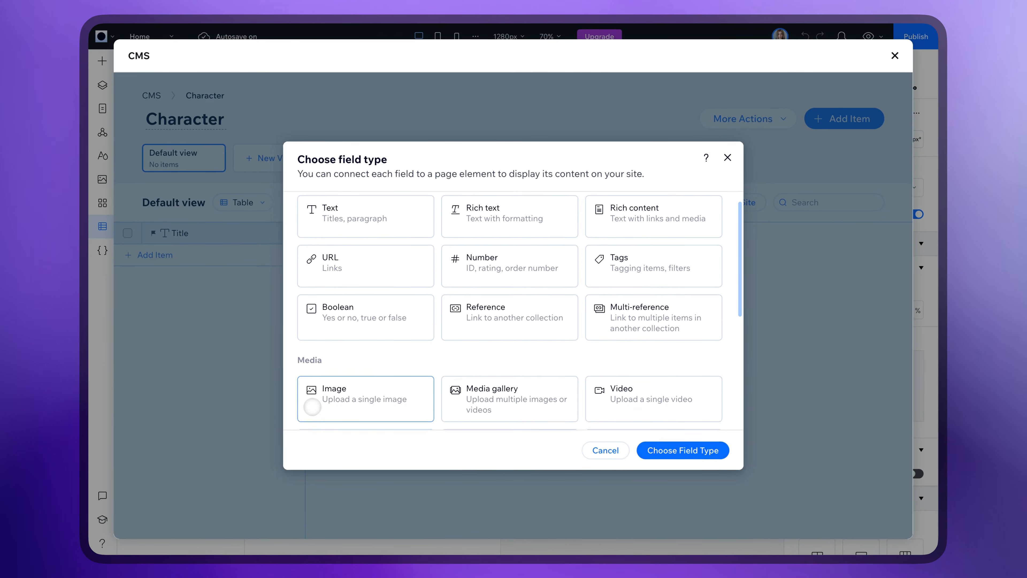
scroll(312, 405, "down", 2)
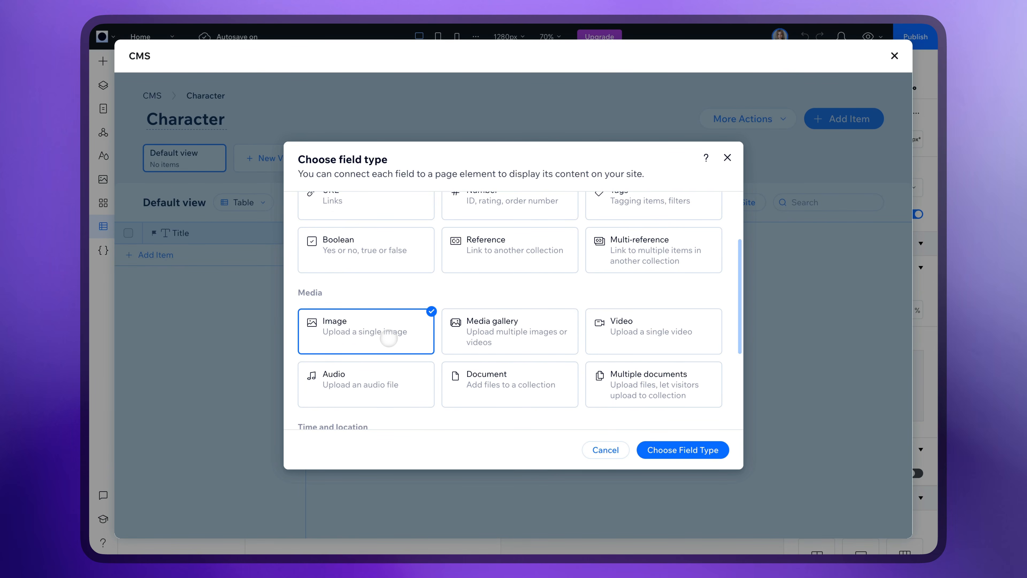
left_click(707, 449)
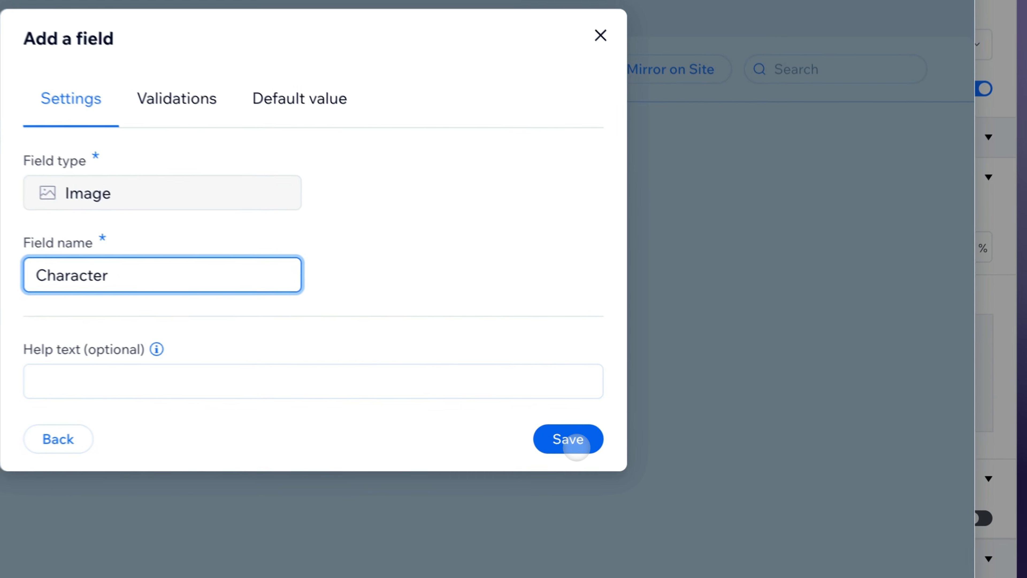
left_click(667, 425)
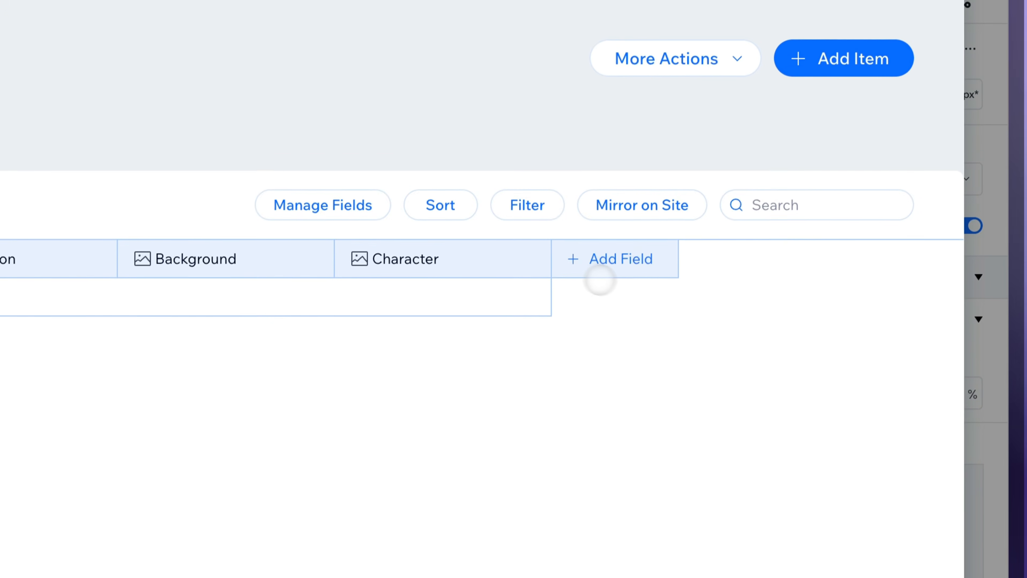
- Add an image field named Color smoke to the Character collection
left_click(579, 271)
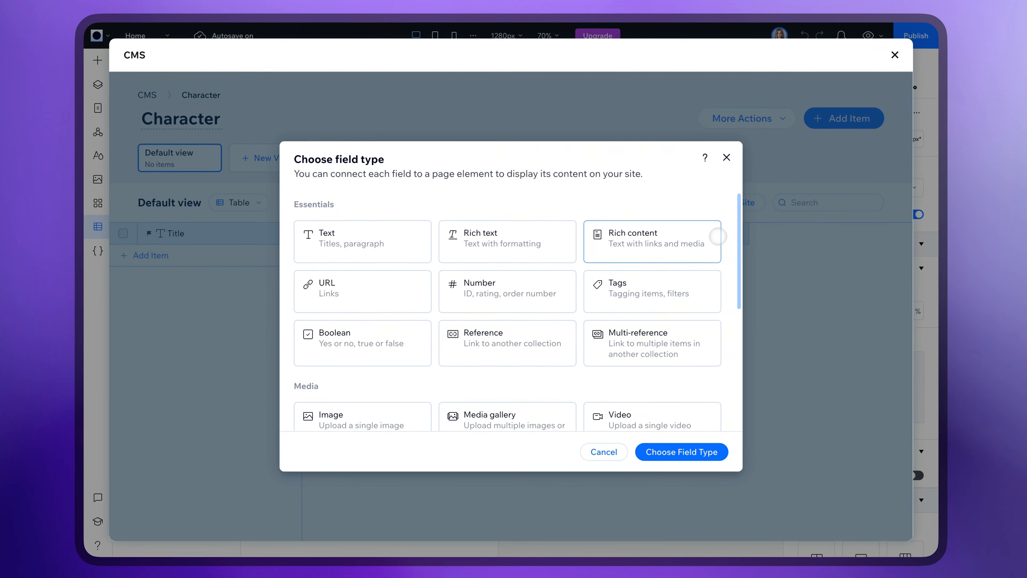
scroll(493, 298, "down", 2)
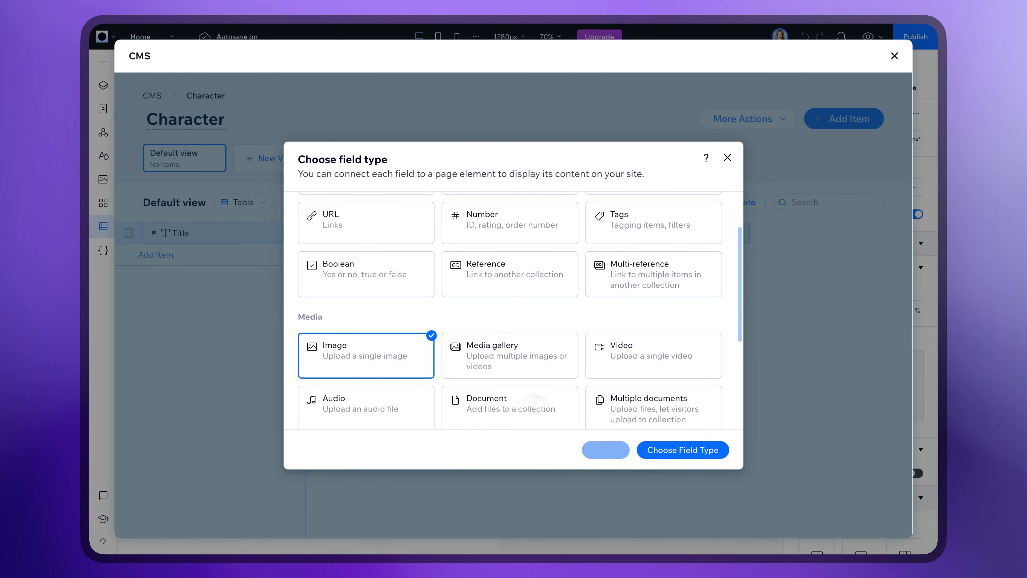
left_click(709, 456)
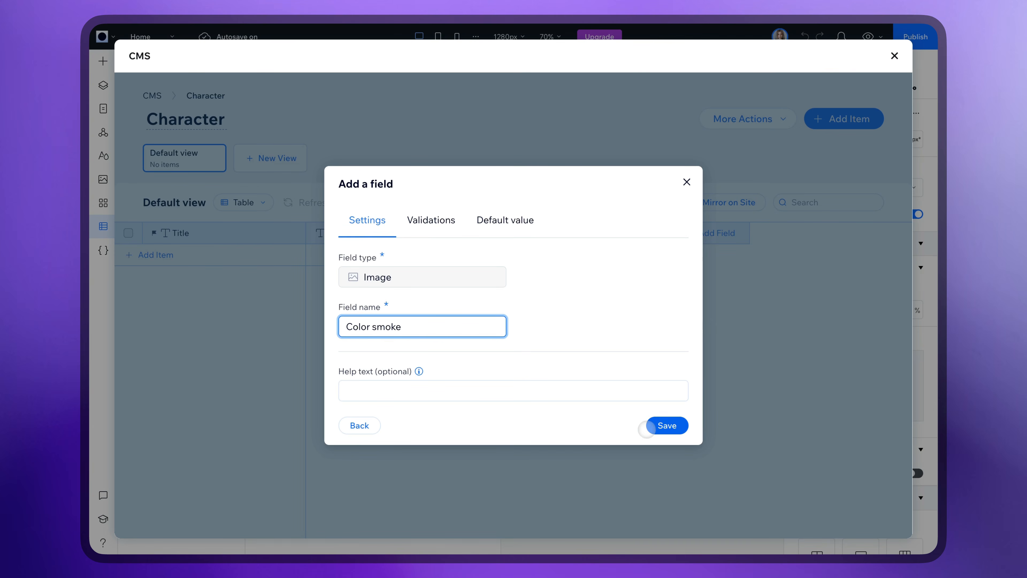
left_click(653, 425)
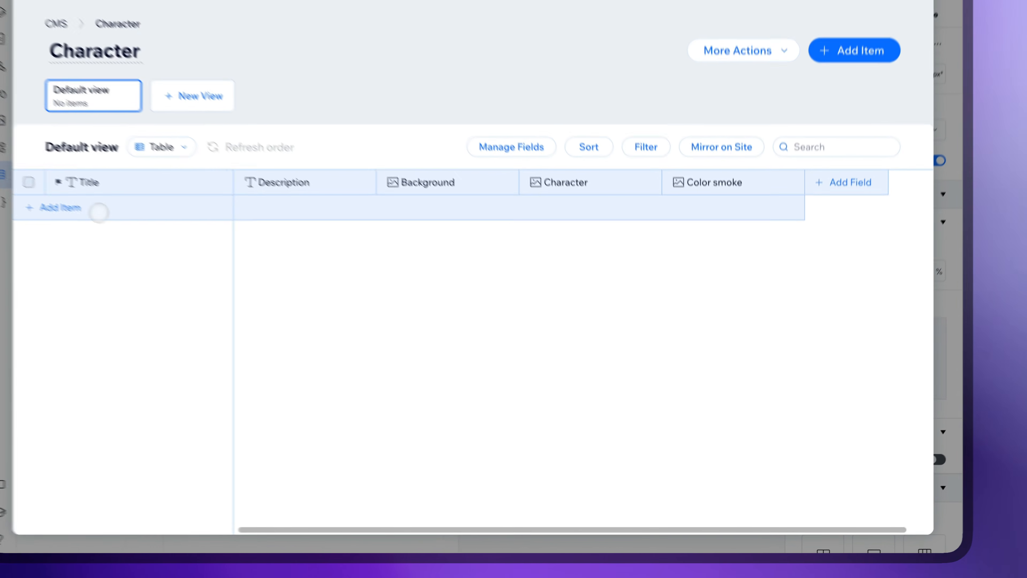
- Add item Nova Flux with description "A tech-savvy hacker with neon blue hair and a red LED visor. Always on the run from megacorp bounty hunters."
left_click(94, 210)
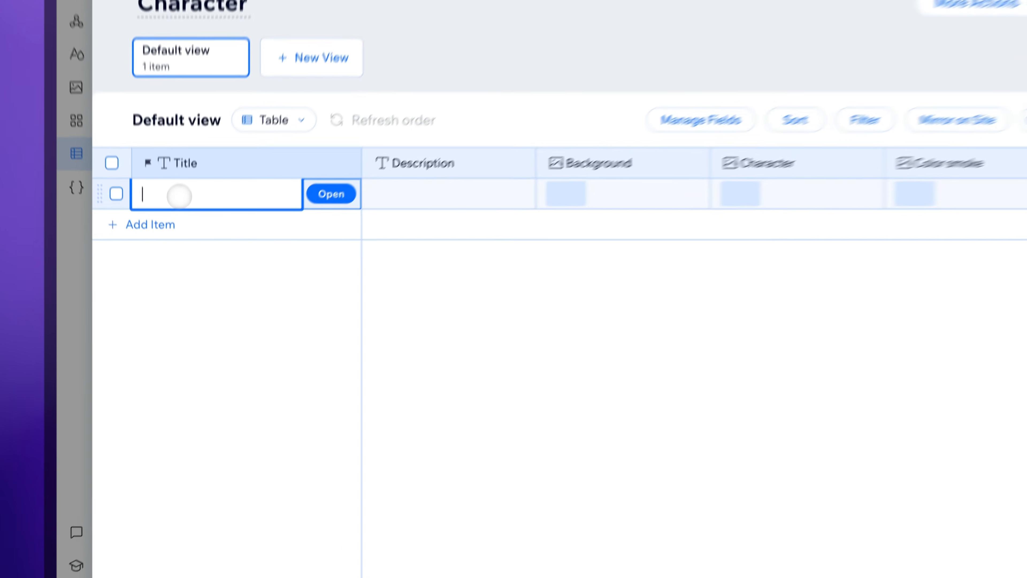
type("Nova Flux")
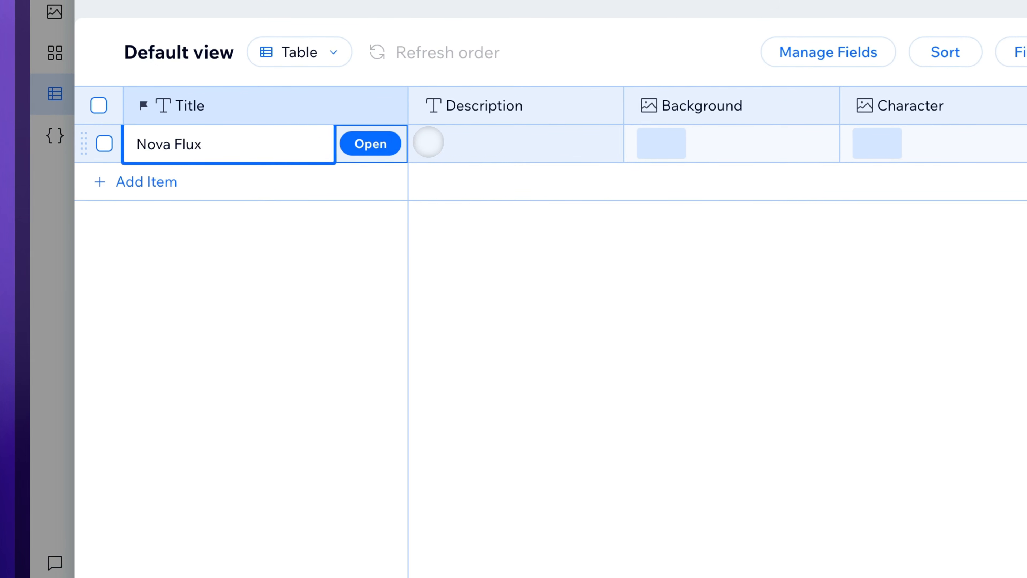
left_click(519, 140)
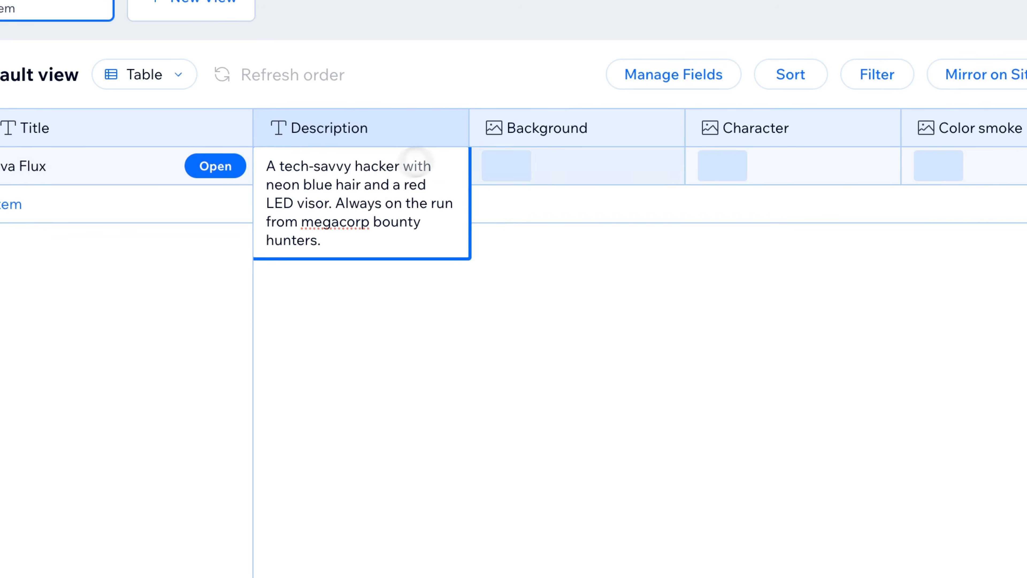
- Set the Background image of the Nova Flux item to Background Red.png from the site files
left_click(507, 164)
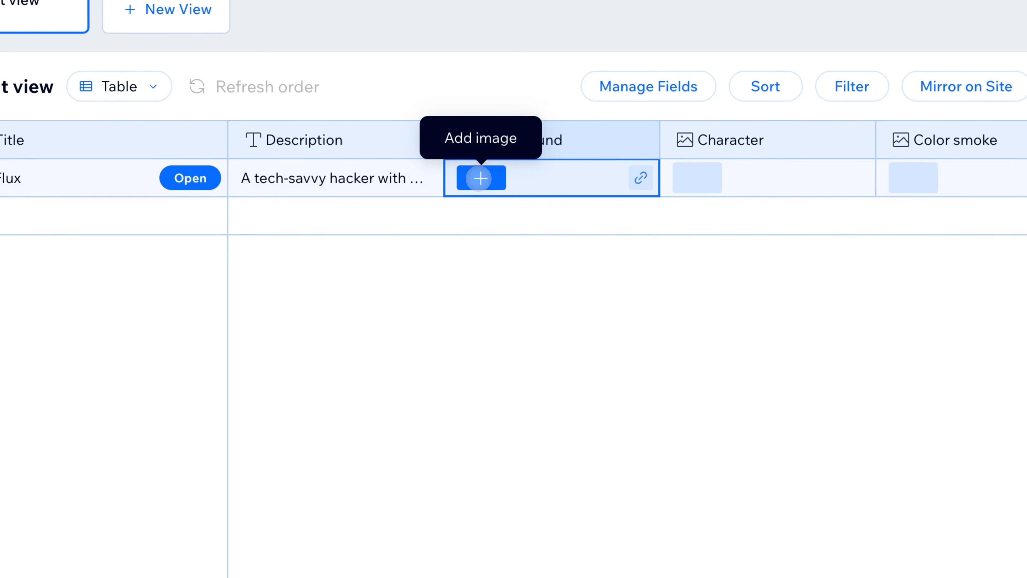
left_click(479, 178)
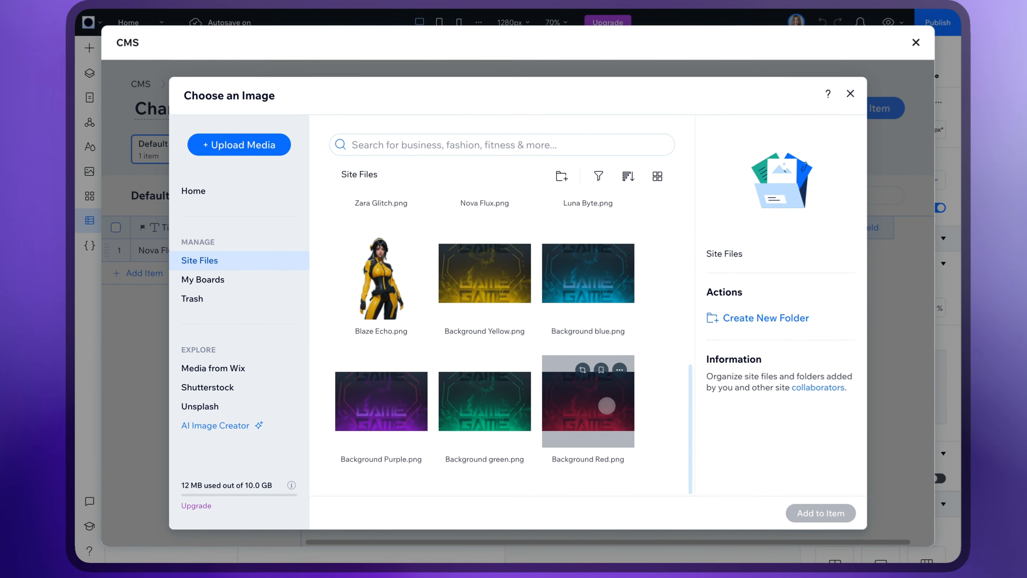
left_click(593, 408)
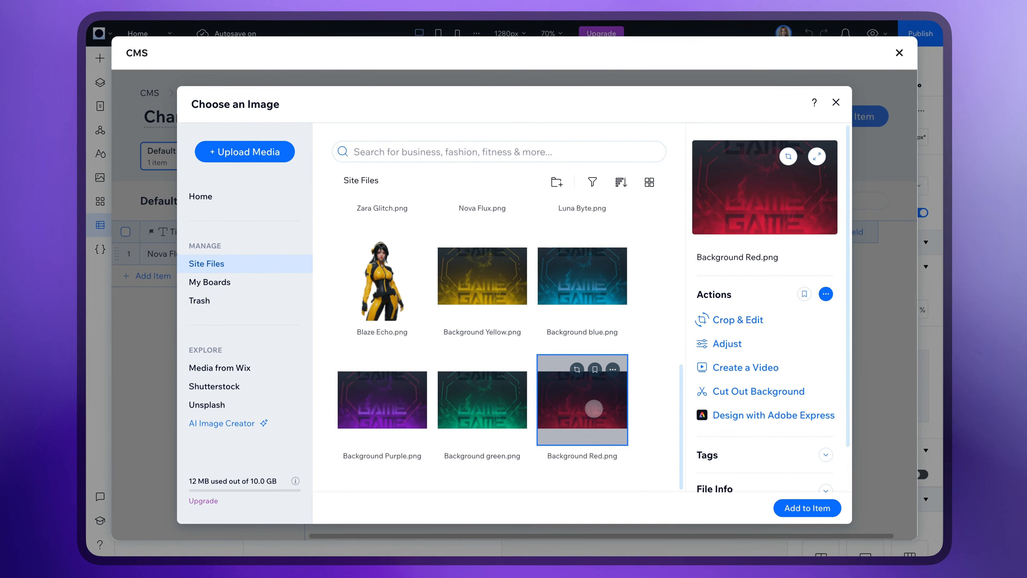
left_click(793, 507)
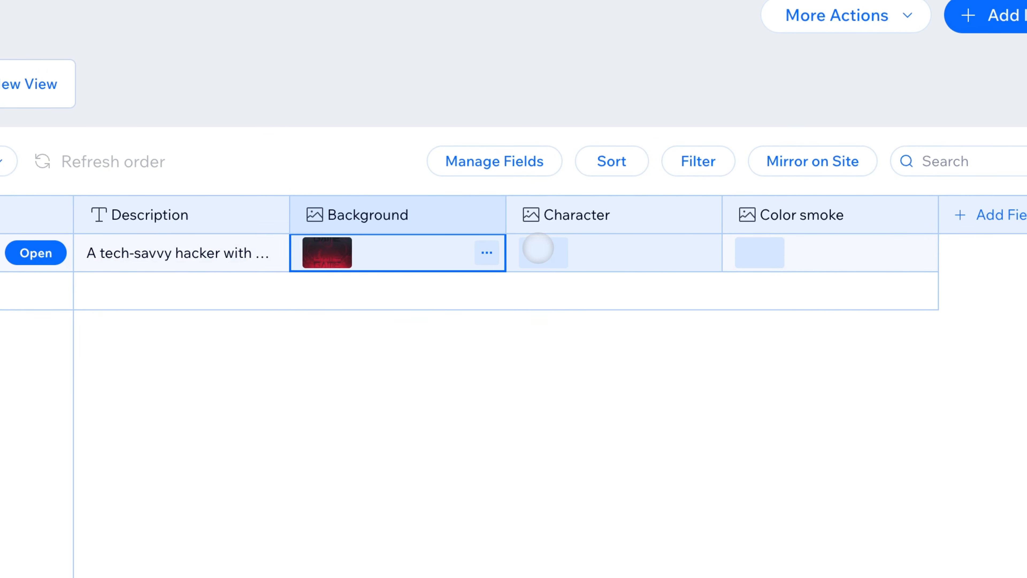
- Set the Character image of the Nova Flux item to Nova Flux.png from the site files
left_click(543, 252)
scroll(477, 325, "down", 3)
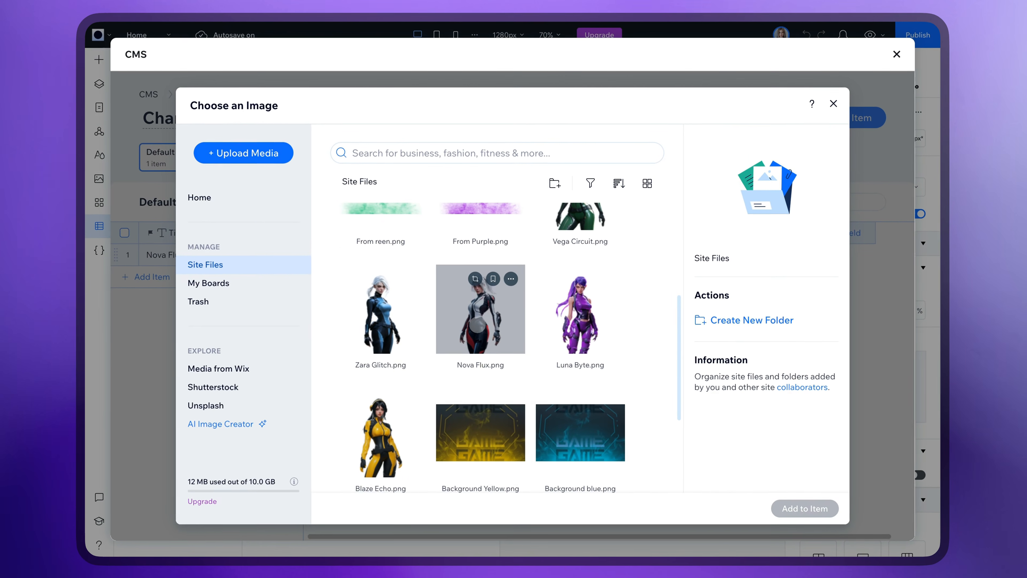
left_click(477, 325)
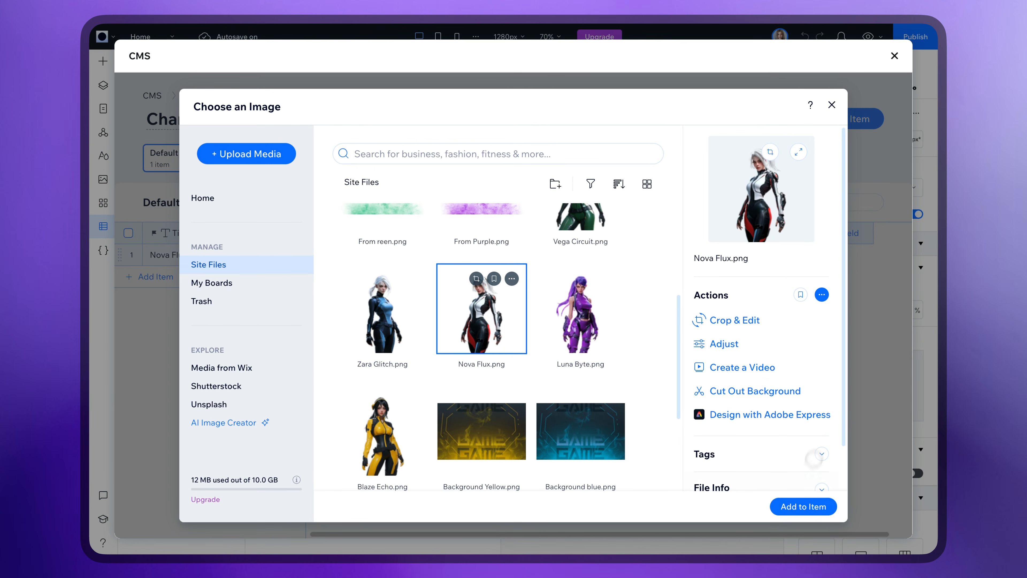
left_click(819, 506)
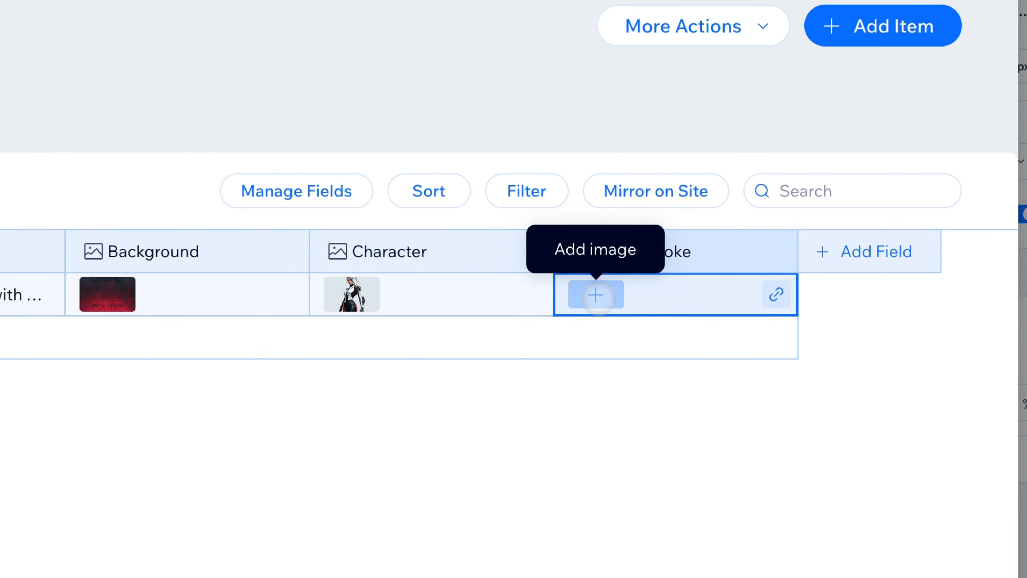
- Set the Color smoke image of the Nova Flux item to From RED.png from the site files
left_click(594, 296)
left_click(562, 269)
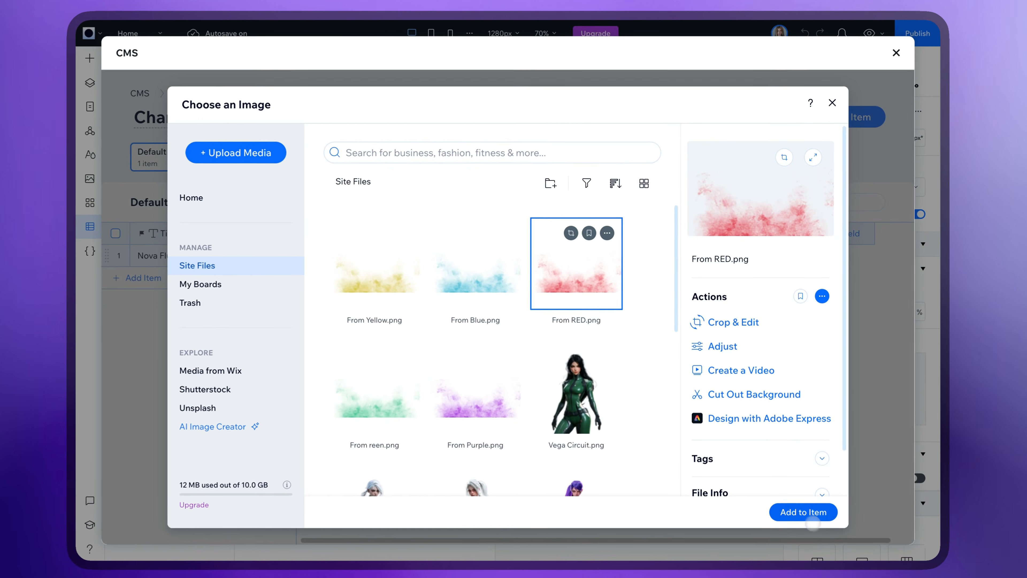
left_click(805, 509)
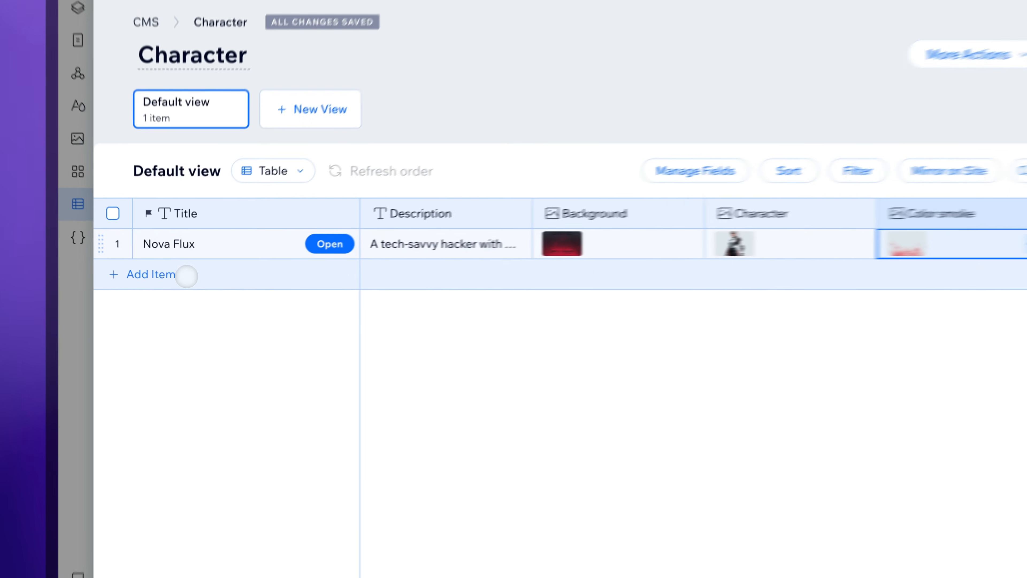
- Add item Luna Byte with description "A mysterious info broker with a purple trench coat, skilled in extracting secrets from the digital underworld."
left_click(187, 278)
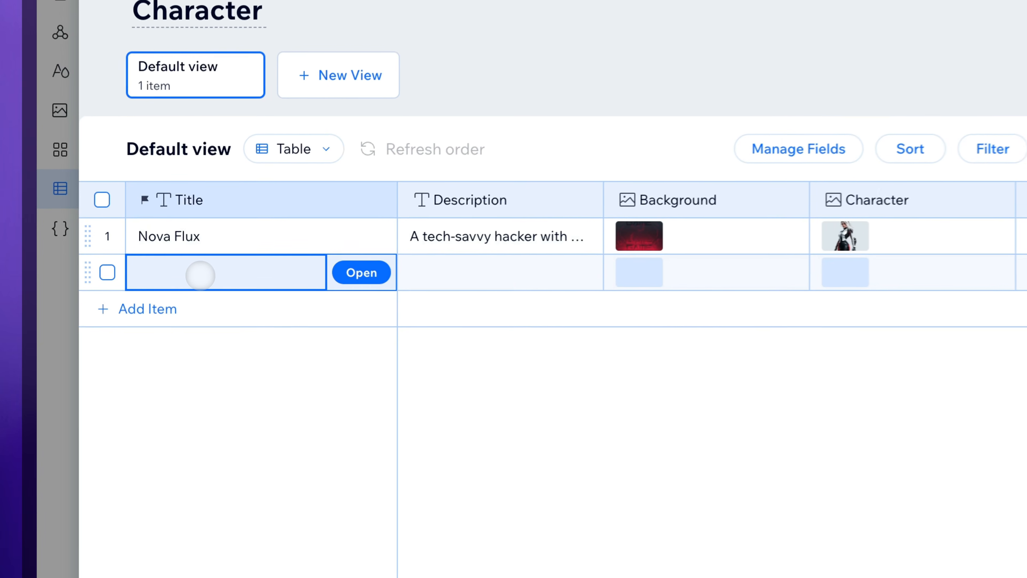
type("Luna Byte")
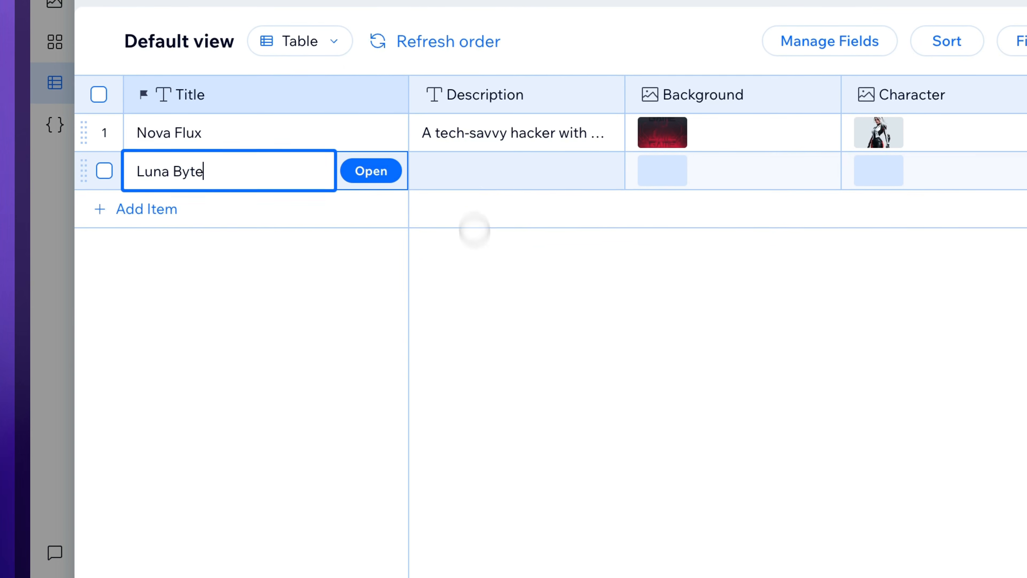
left_click(460, 166)
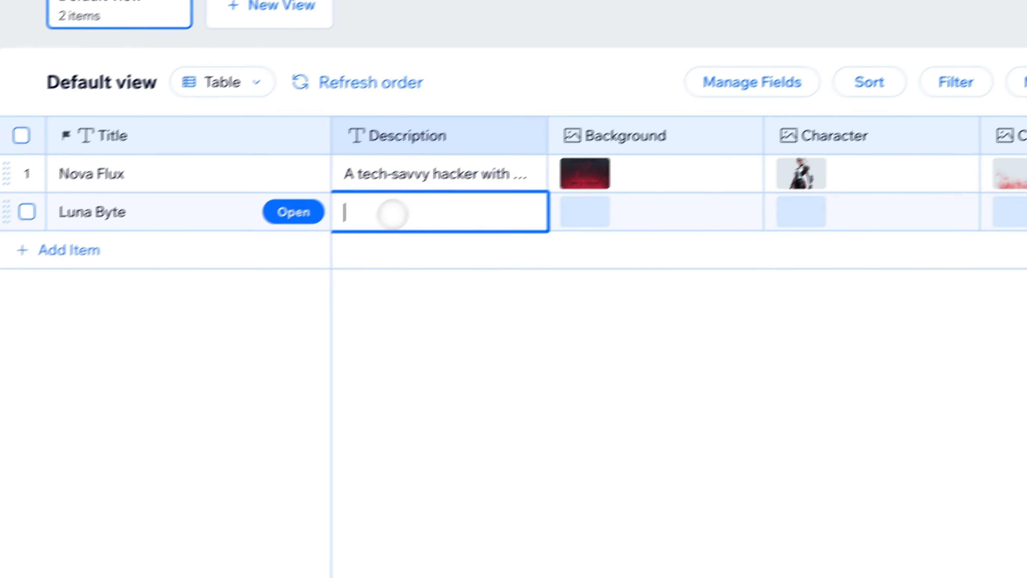
type("A mysterious info broker with a purple trench coat, skilled in extracting secrets from the digital underworld.")
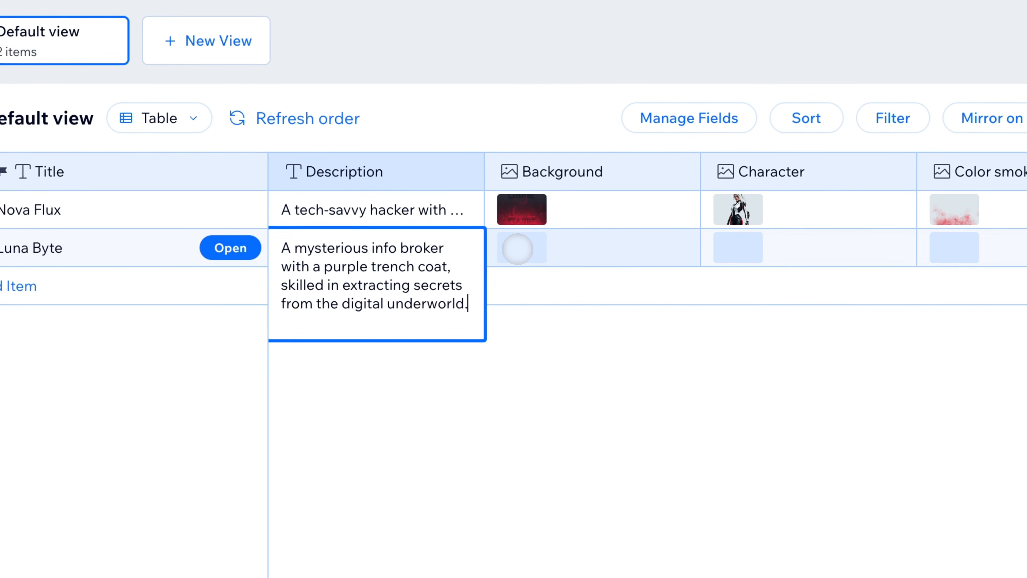
- Set the Background image of the Luna Byte item to Background Purple.png from the site files
left_click(517, 248)
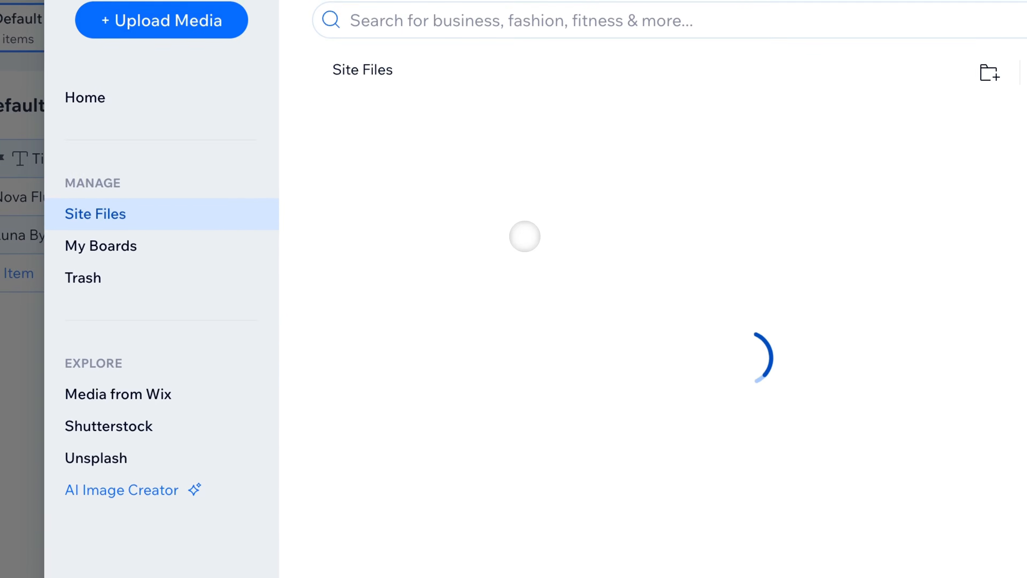
scroll(481, 323, "down", 5)
left_click(366, 404)
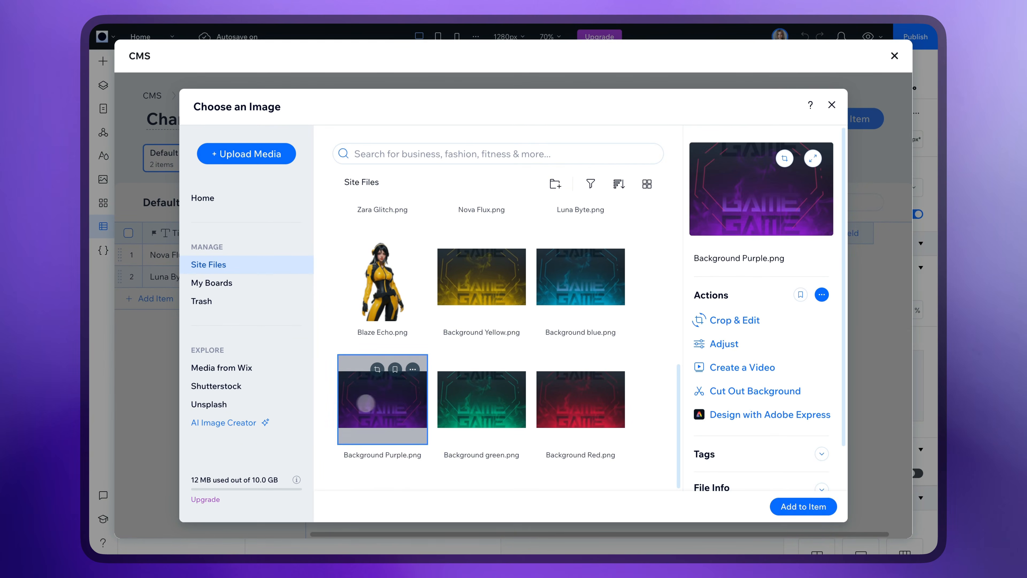
left_click(790, 504)
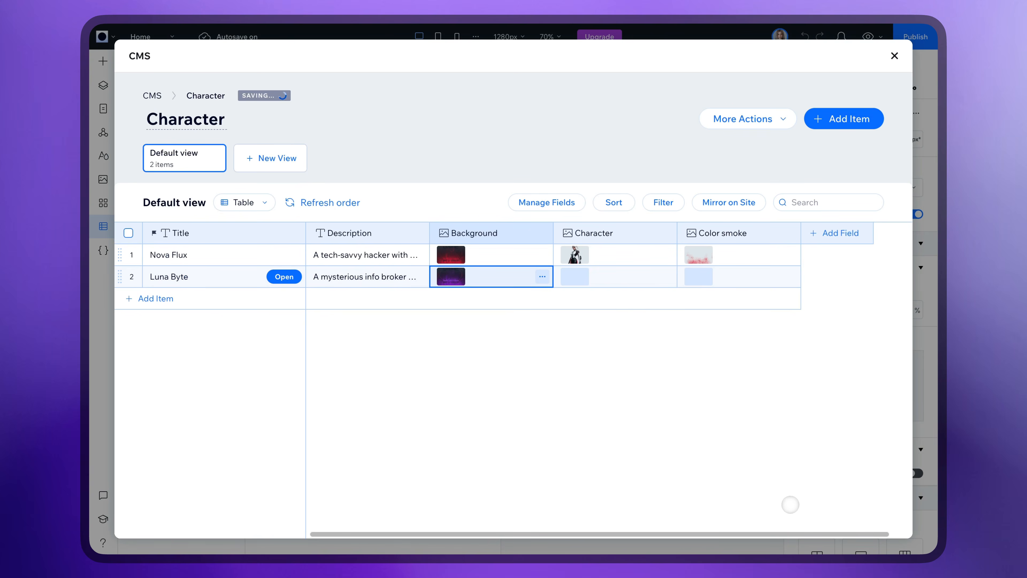
- Set the Character image of the Luna Byte item to Luna Byte.png from the site files
left_click(577, 277)
left_click(576, 277)
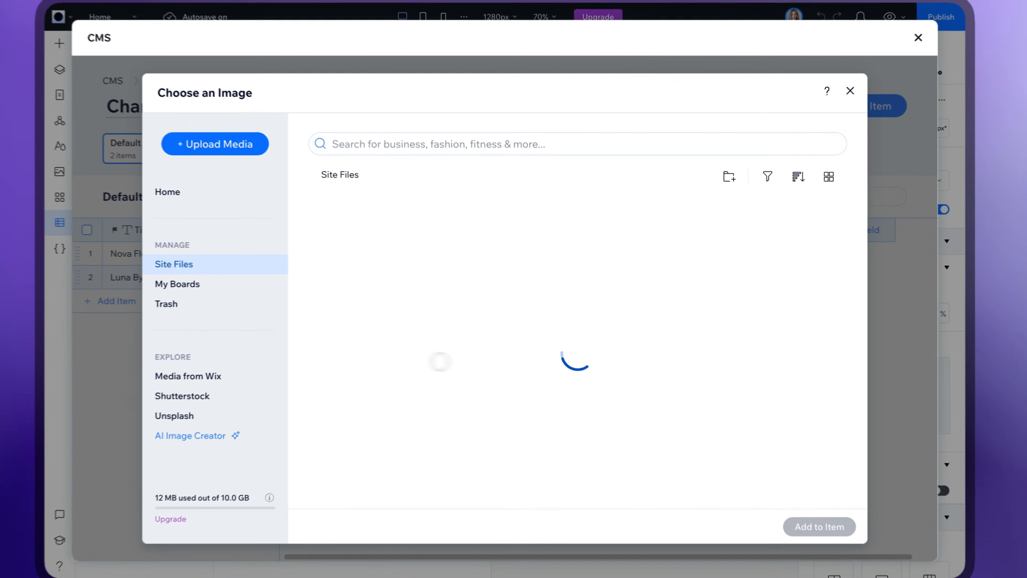
left_click(578, 401)
left_click(793, 530)
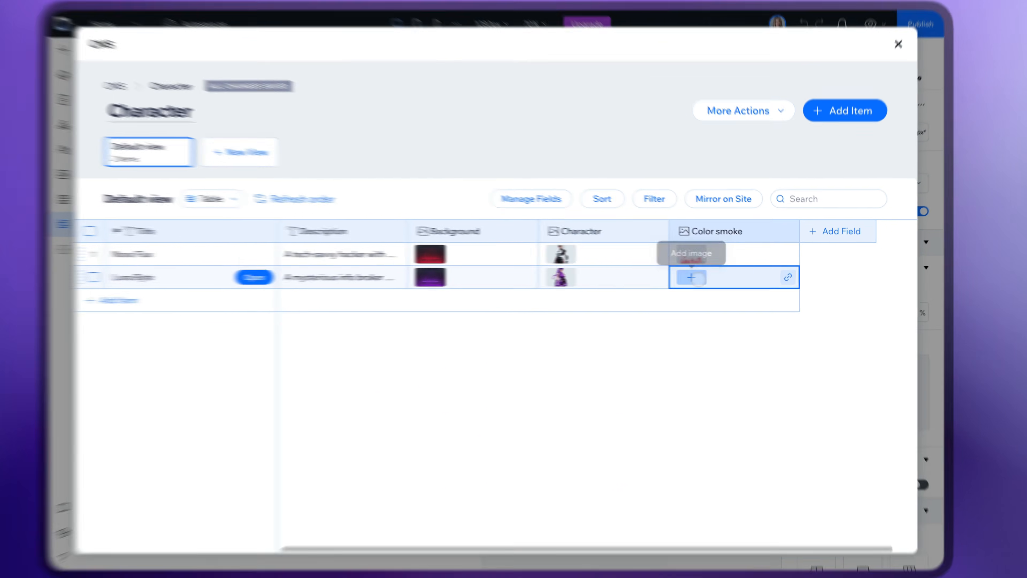
- Set the Color smoke image of the Luna Byte item to From Purple.png from the site files
left_click(698, 277)
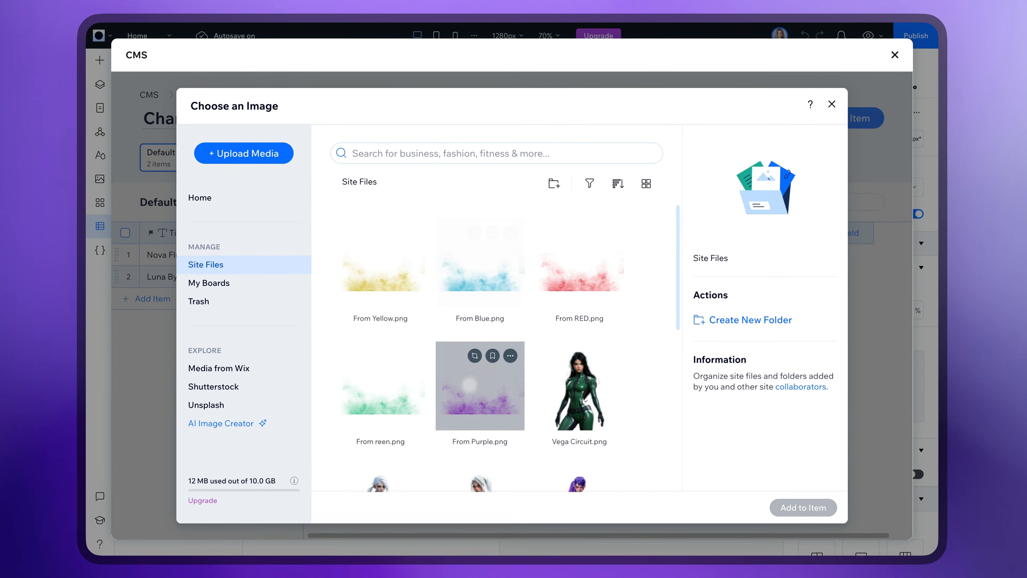
left_click(469, 385)
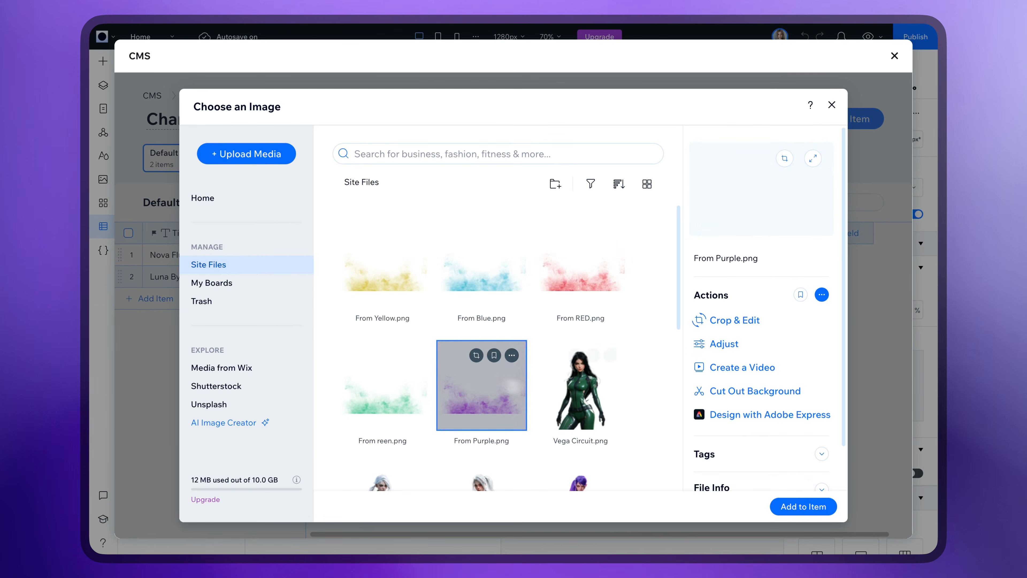
left_click(801, 506)
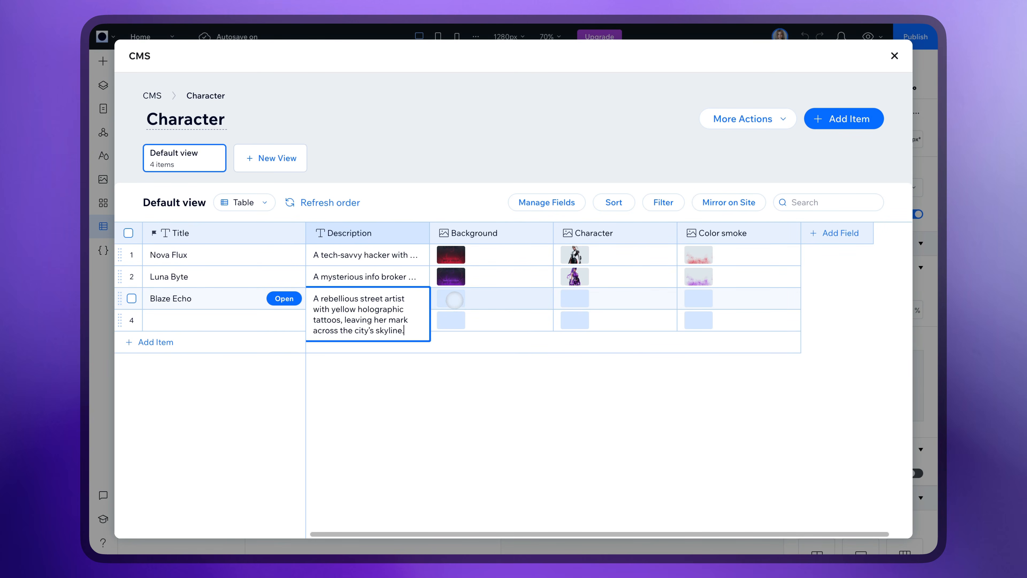
- Set the Background image of the Blaze Echo item to Background Yellow.png from the site files
left_click(454, 299)
left_click(471, 279)
left_click(800, 506)
- Set the Character image of the Blaze Echo item to Blaze Echo.png from the site files
left_click(457, 320)
scroll(456, 319, "down", 3)
left_click(379, 332)
left_click(803, 505)
- Set the Color smoke image of the Blaze Echo item to From Yellow.png from the site files
left_click(698, 298)
left_click(382, 258)
left_click(798, 505)
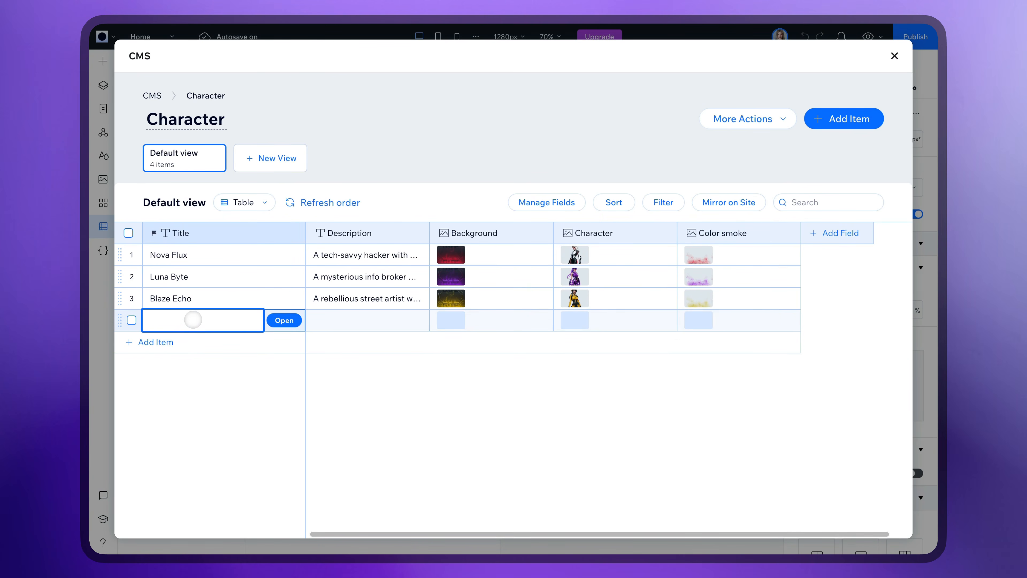
- Set the Background image of the fourth item, Zara Glitch, to Background blue.png from the site files
left_click(450, 320)
left_click(580, 275)
left_click(802, 506)
- Set the Character image of the Zara Glitch item to Zara Glitch.png from the site files
left_click(574, 320)
scroll(481, 344, "down", 2)
left_click(382, 340)
left_click(780, 507)
- Set the Color smoke image of the Zara Glitch item to From Blue.png from the site files
left_click(698, 320)
left_click(482, 263)
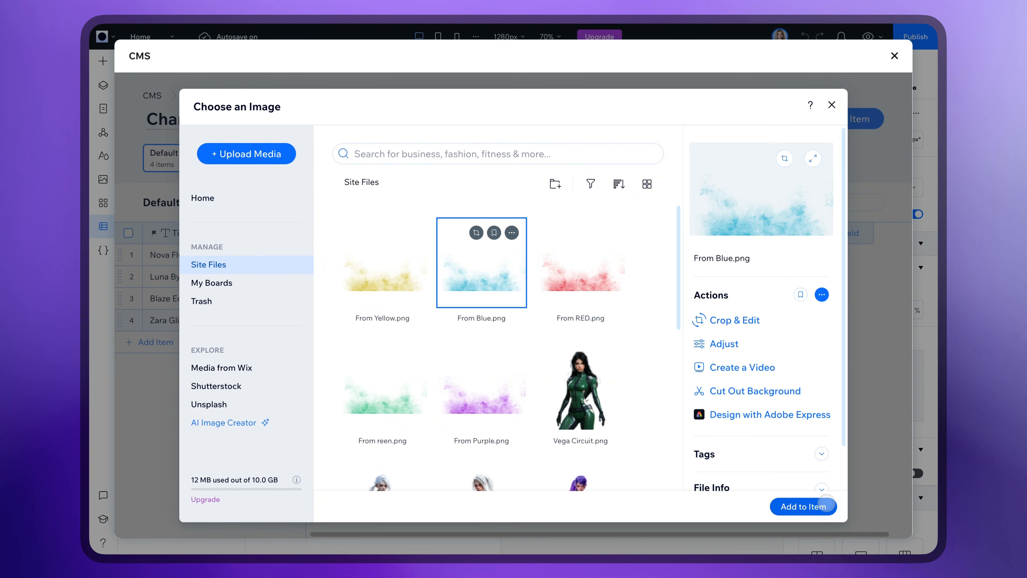
left_click(826, 504)
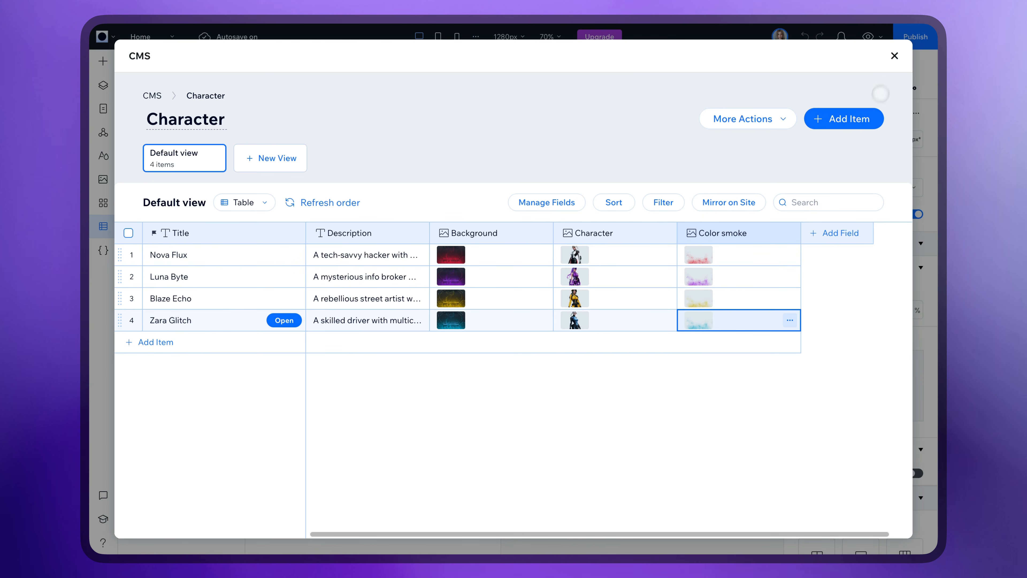
- Close the Character collection and add a Repeater to the blank section of the Home page
left_click(892, 56)
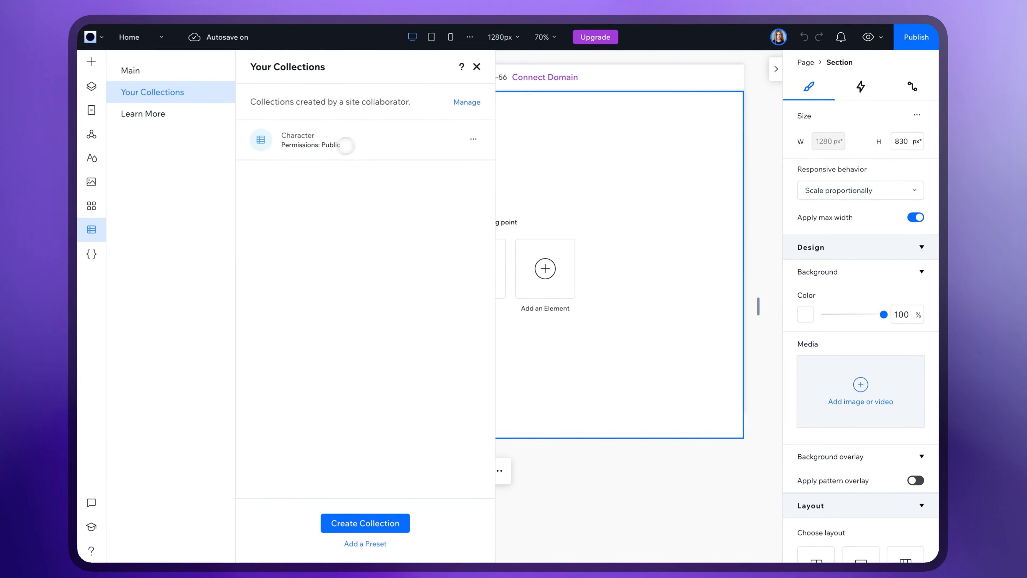
left_click(480, 66)
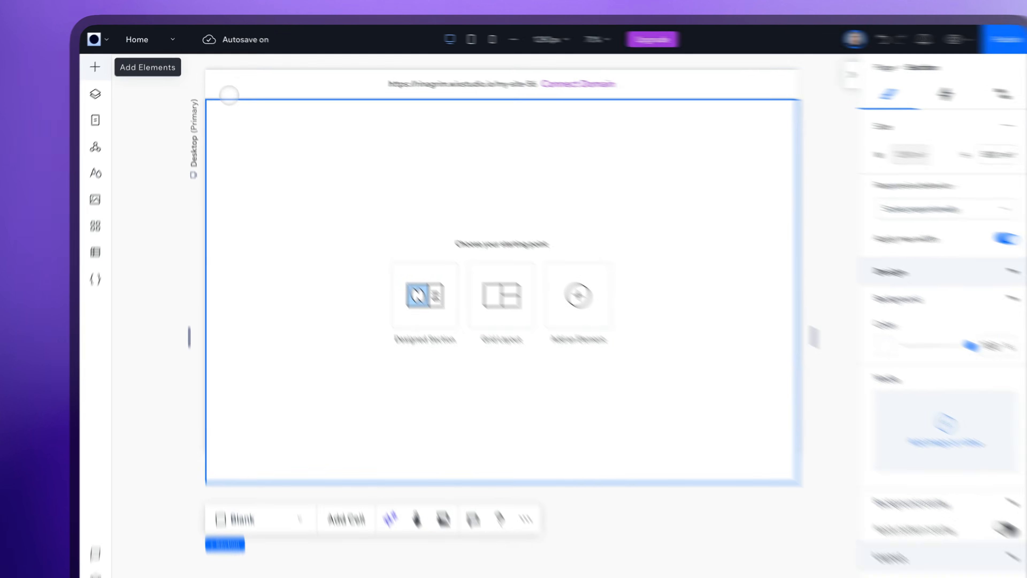
left_click(96, 66)
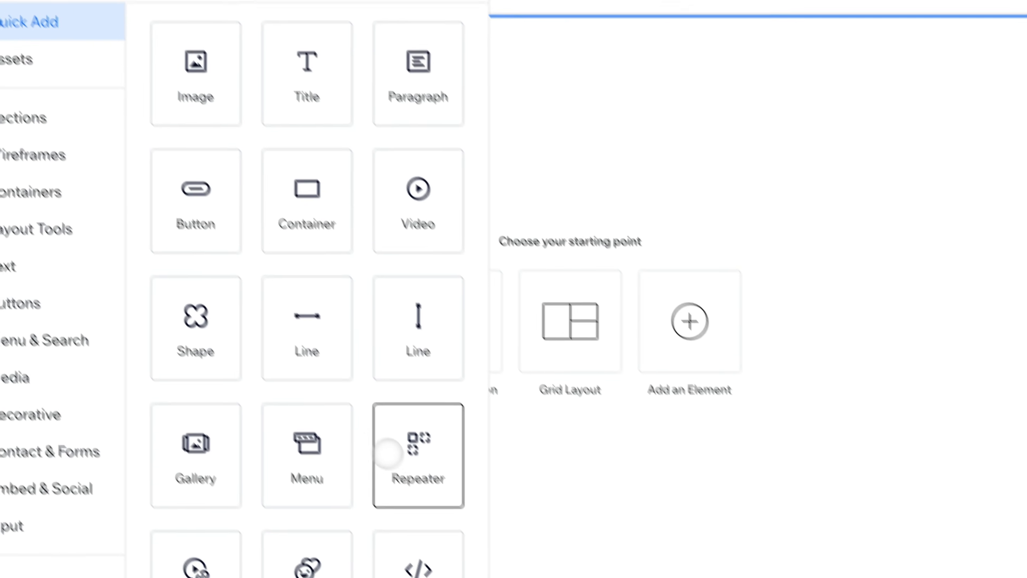
left_click_drag(388, 453, 529, 206)
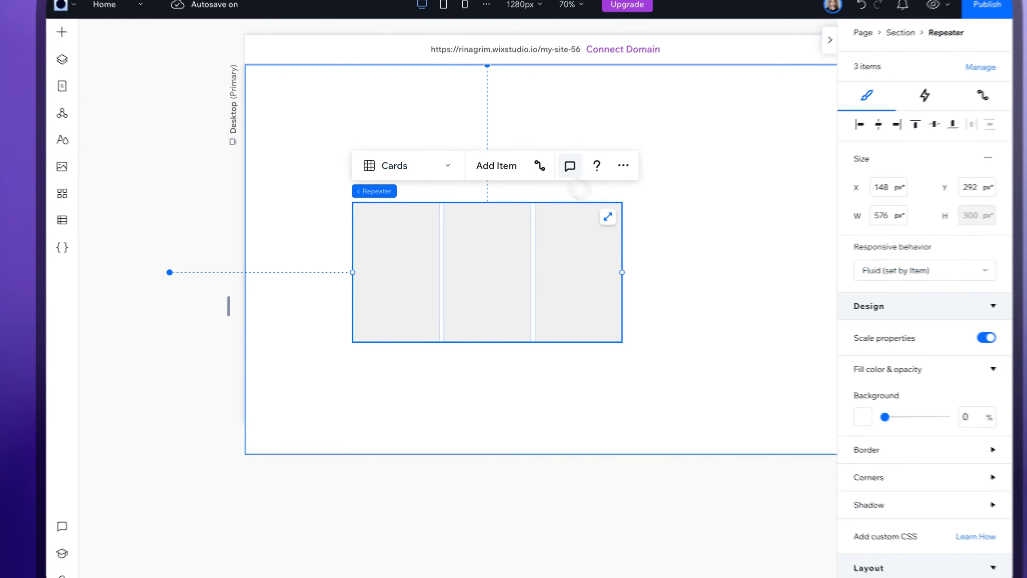
- Add a fourth item to the repeater and lay it out with 4 items per row and 0 px gaps
left_click(497, 165)
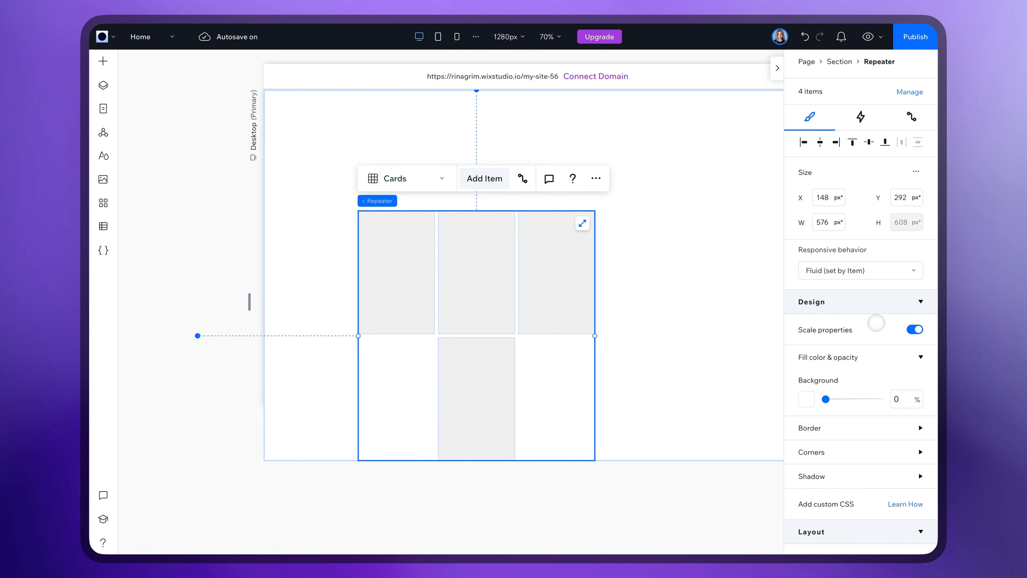
scroll(876, 323, "down", 9)
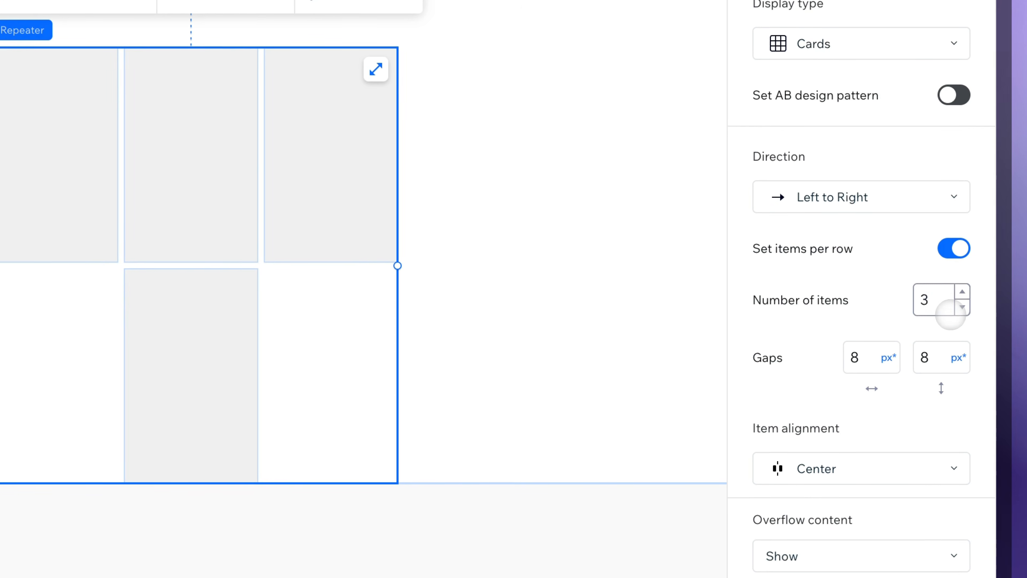
left_click(943, 307)
left_click(862, 355)
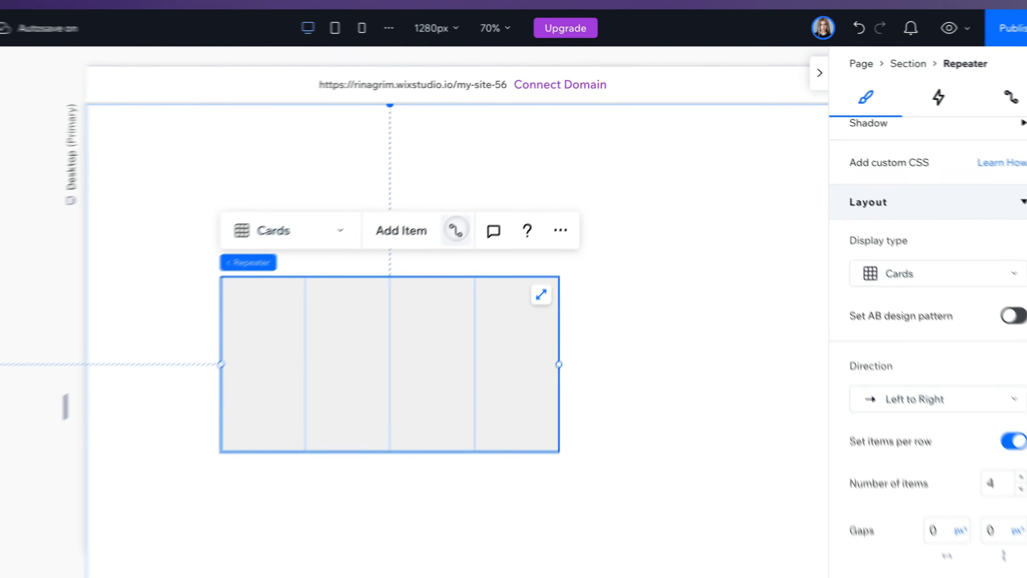
- Connect the repeater to the Character dataset
left_click(455, 229)
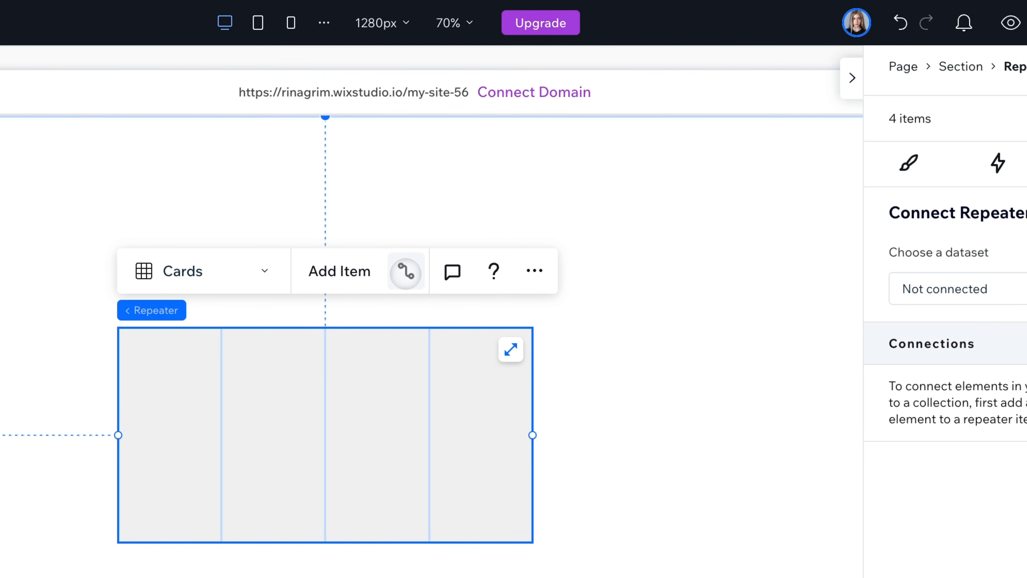
left_click(1023, 289)
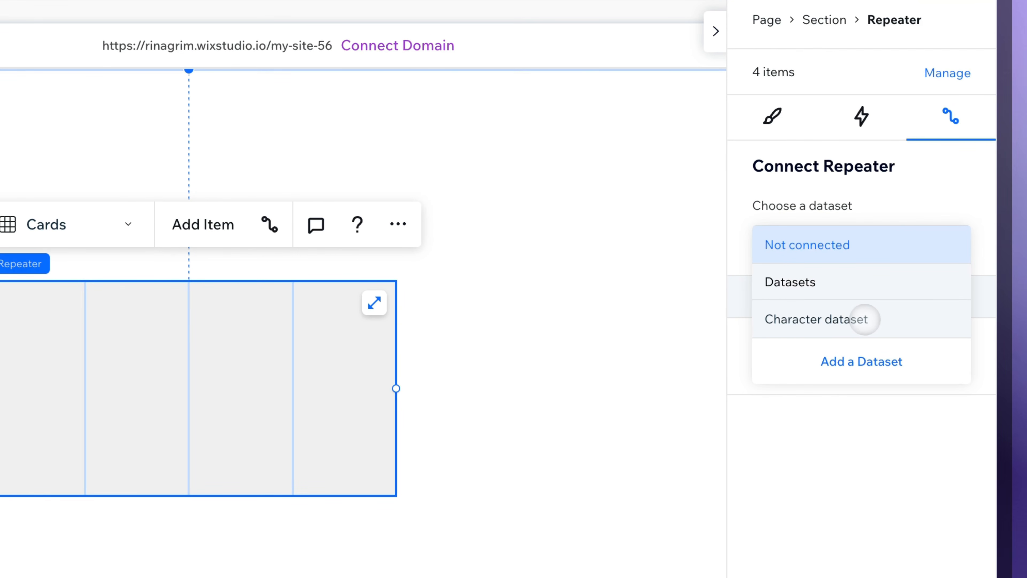
left_click(863, 319)
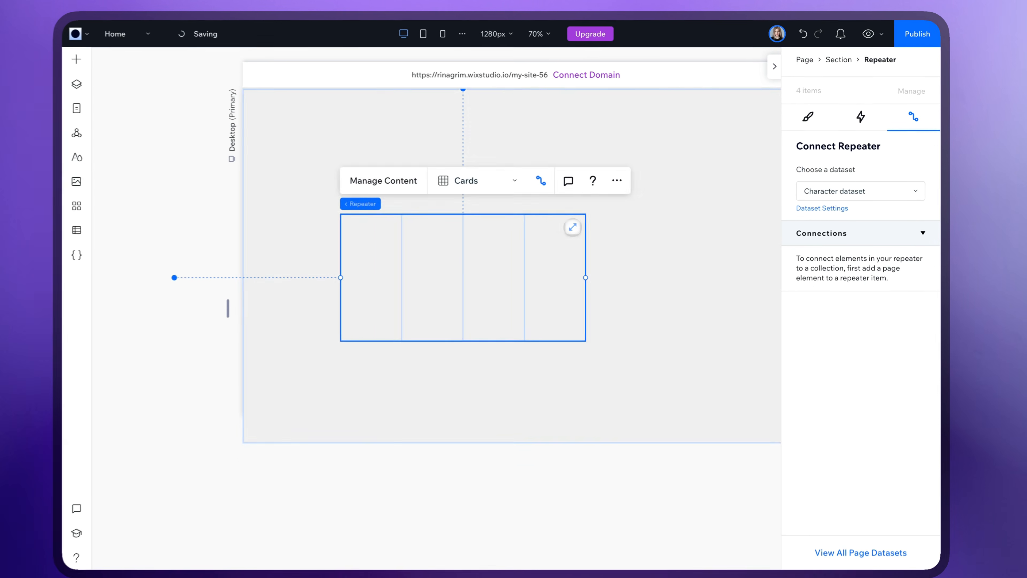
- Stretch the repeater to fill the whole page section
left_click(374, 303)
scroll(582, 291, "right", 2)
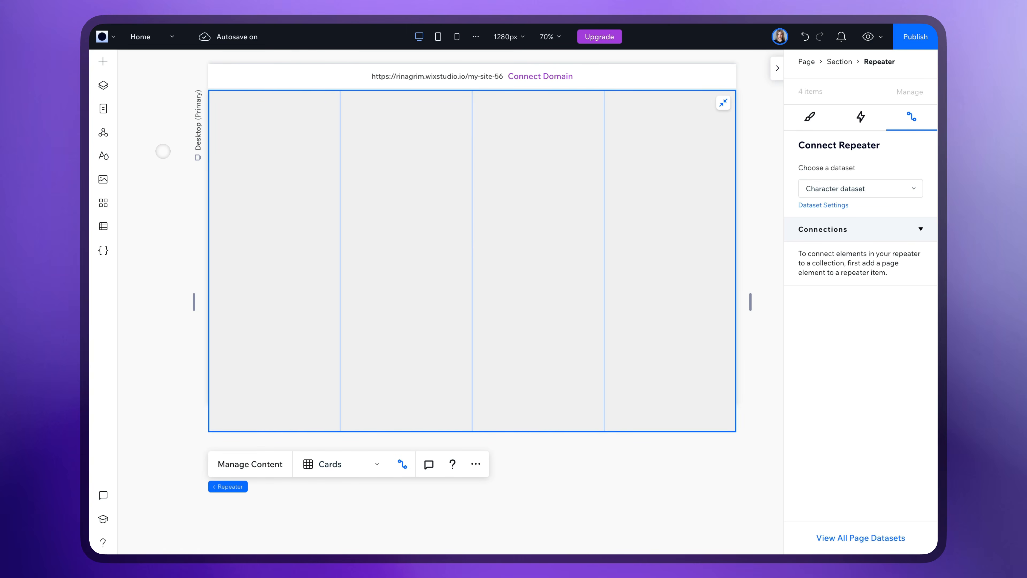
left_click(159, 146)
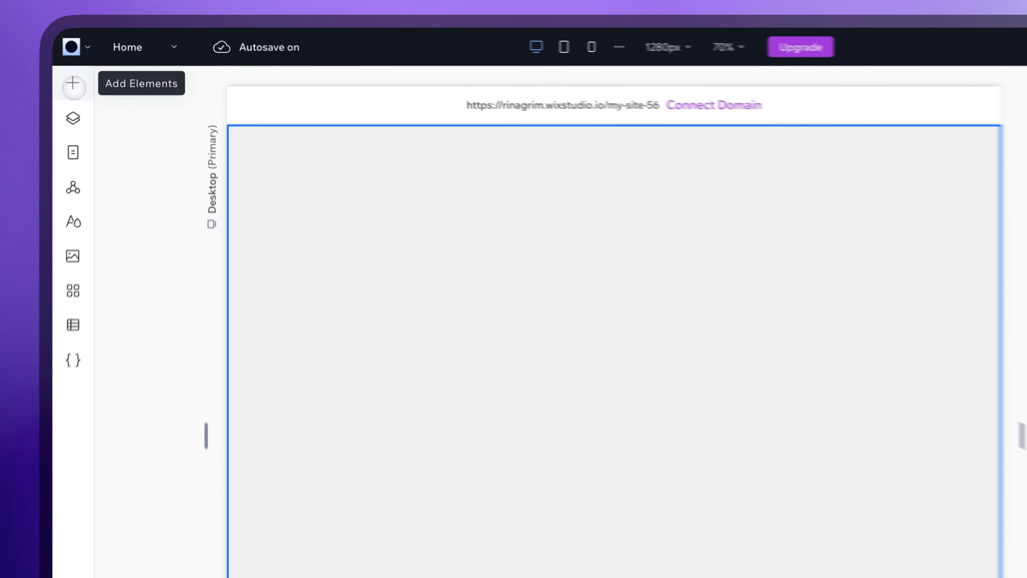
- Add an image to the first repeater item and stretch it to fill the item
left_click(104, 62)
left_click_drag(314, 186, 444, 413)
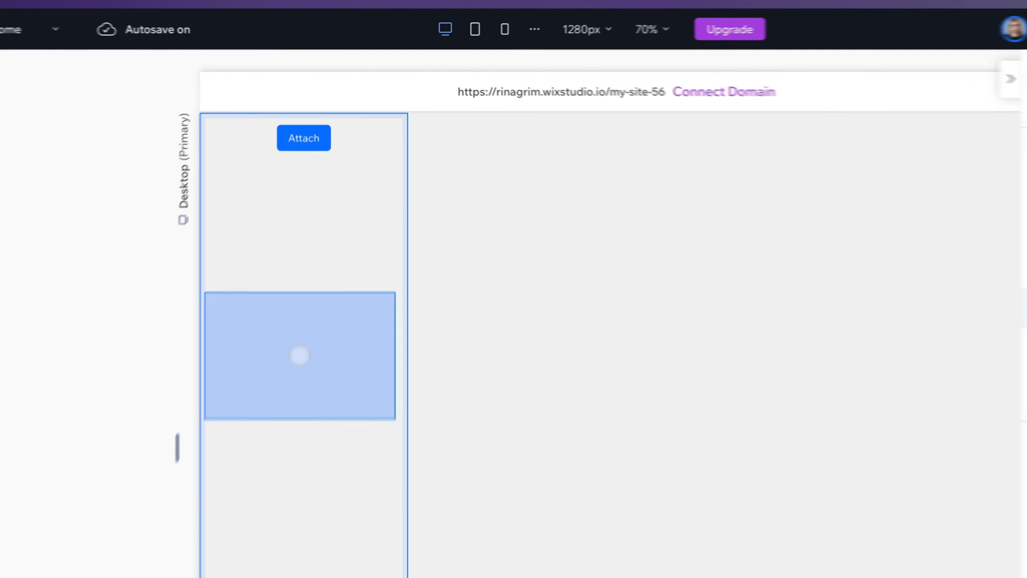
left_click_drag(299, 360, 298, 360)
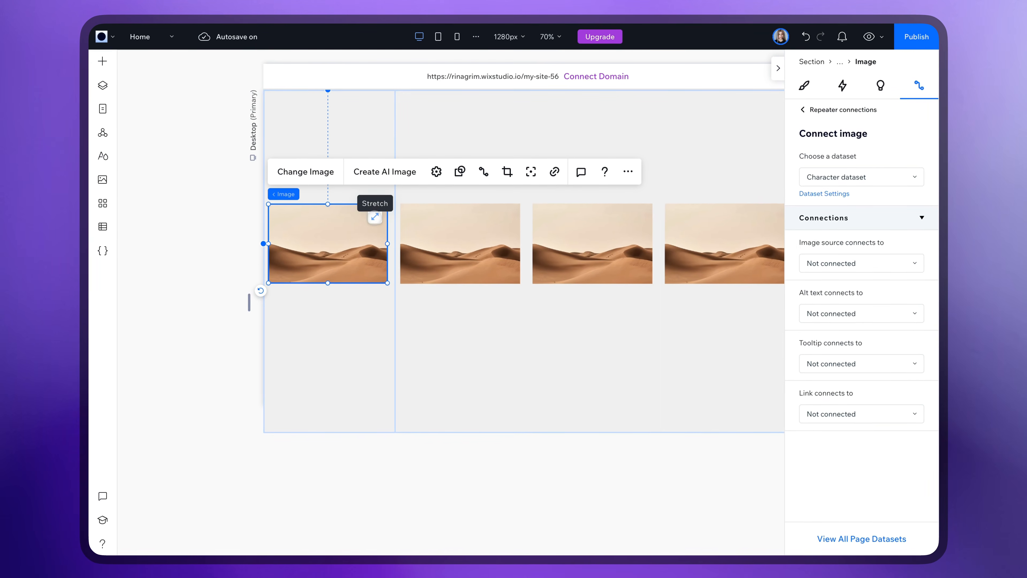
left_click(375, 216)
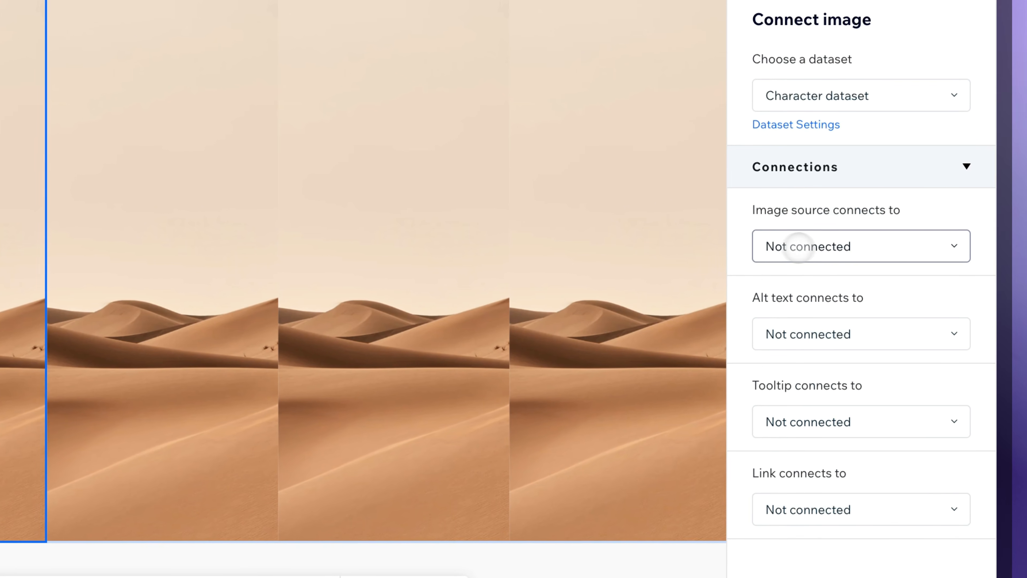
- Connect the stretched image's source to the Background (Image) field
left_click(866, 248)
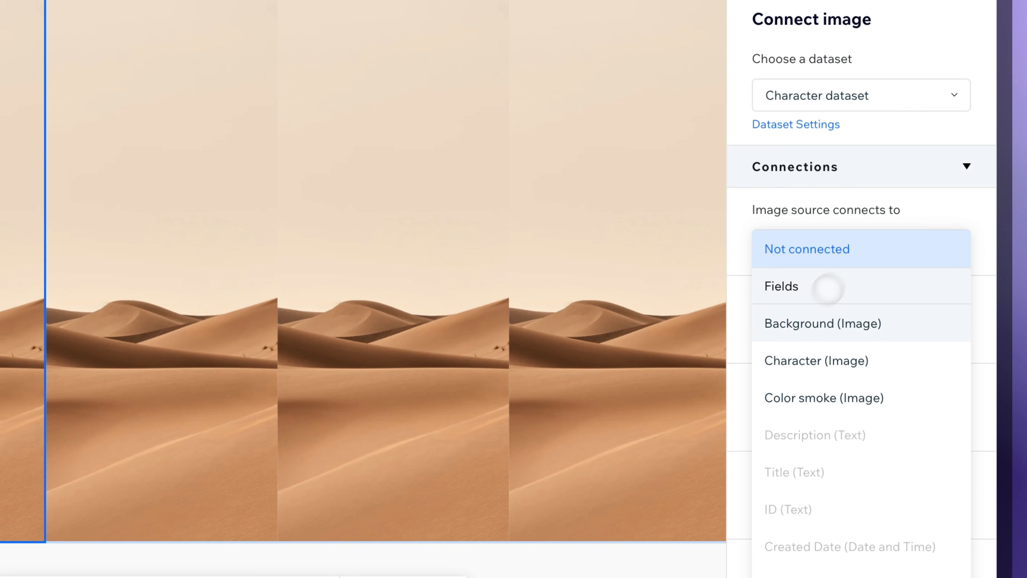
left_click(896, 329)
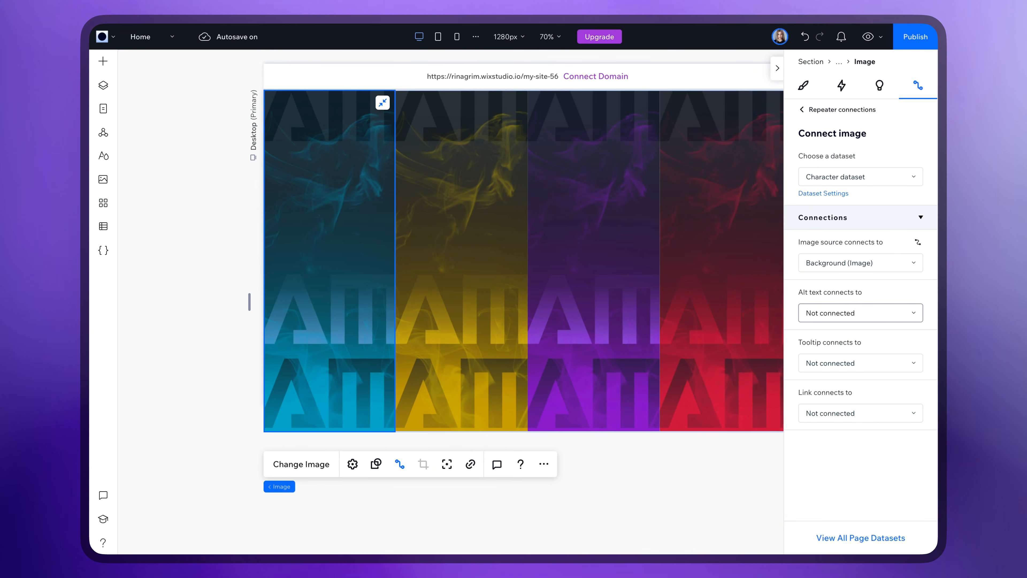
scroll(318, 340, "right", 2)
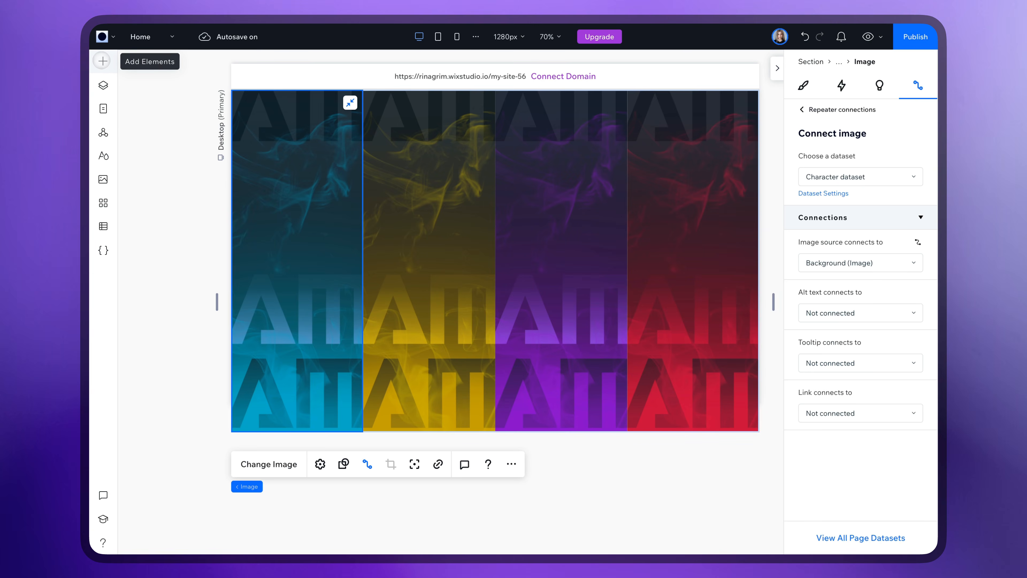
- Add a second image over the background in the first repeater item and extend its upper edge into a tall portrait shape
left_click(104, 61)
left_click_drag(247, 119, 329, 362)
left_click_drag(329, 320, 327, 159)
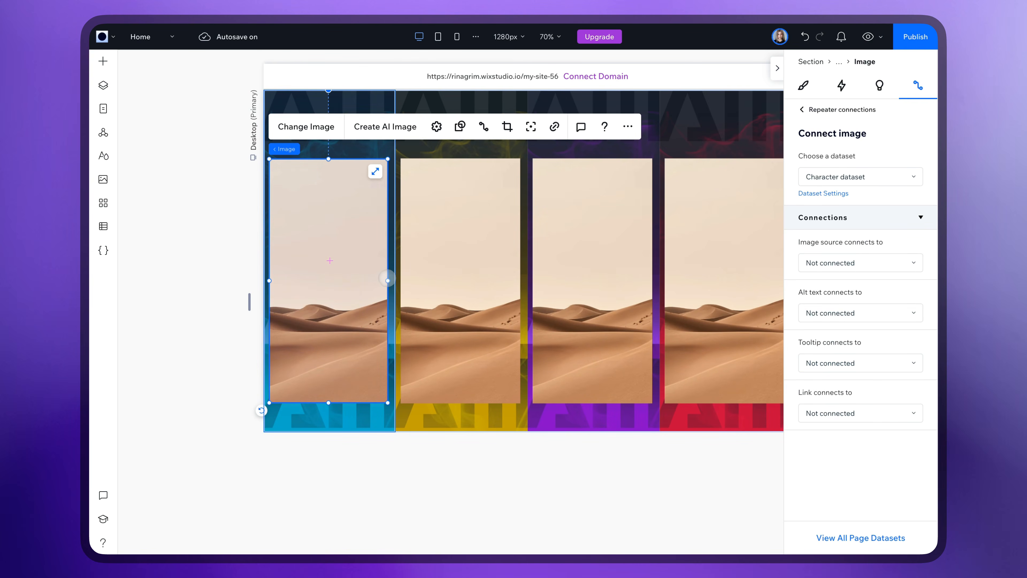
- Resize the second image to 640 px high and the item's full width, aligned to the item's lower edge
left_click_drag(387, 280, 395, 280)
left_click_drag(332, 159, 331, 140)
left_click(803, 85)
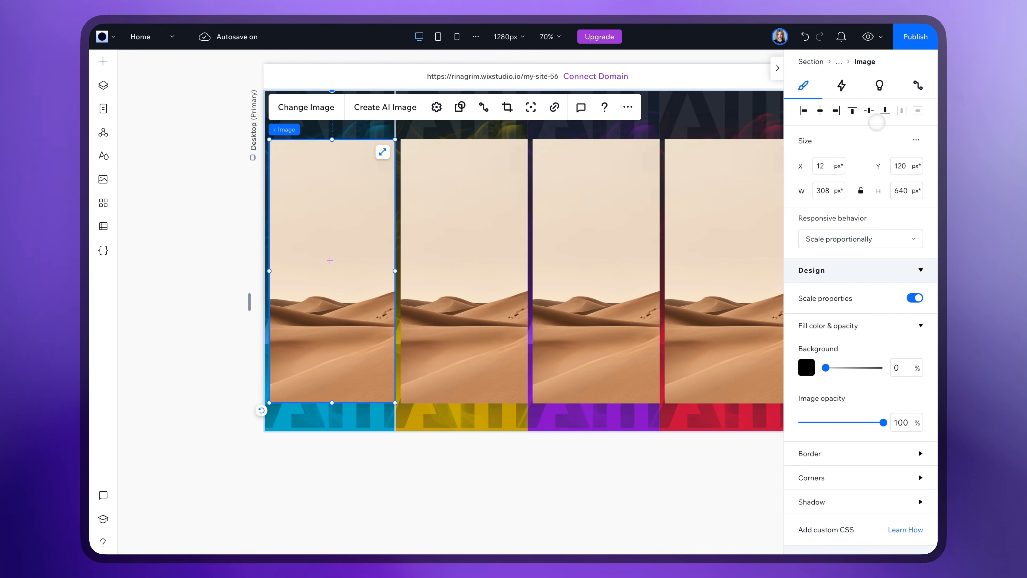
left_click(884, 111)
left_click_drag(269, 300, 264, 300)
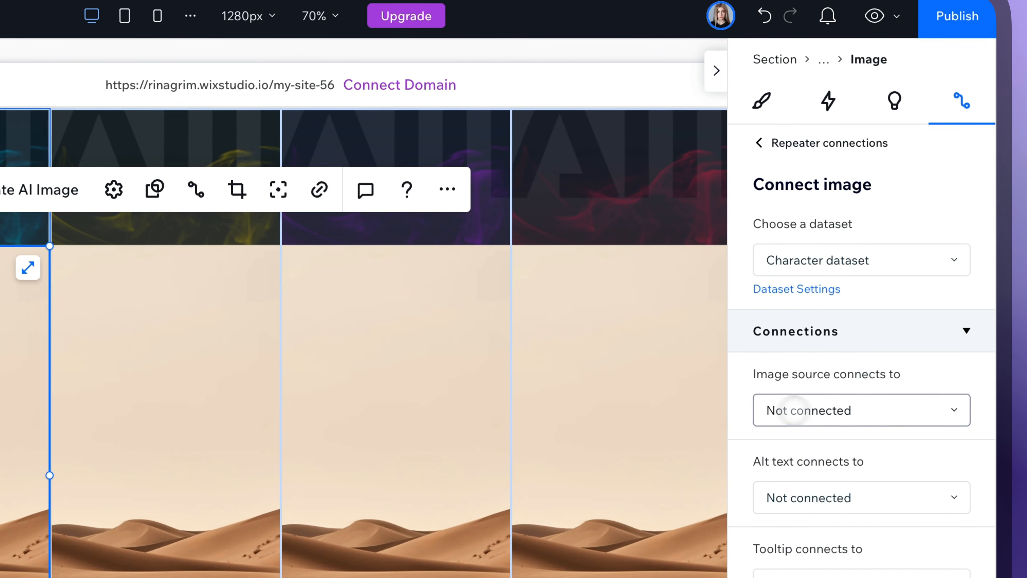
- Connect the second image's source to the Character (Image) field
left_click(874, 394)
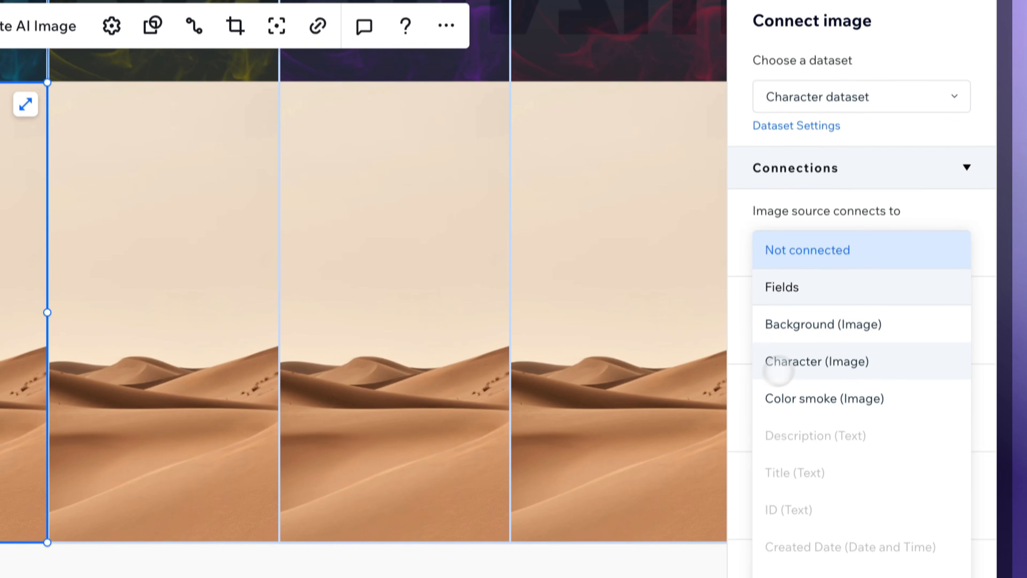
left_click(778, 370)
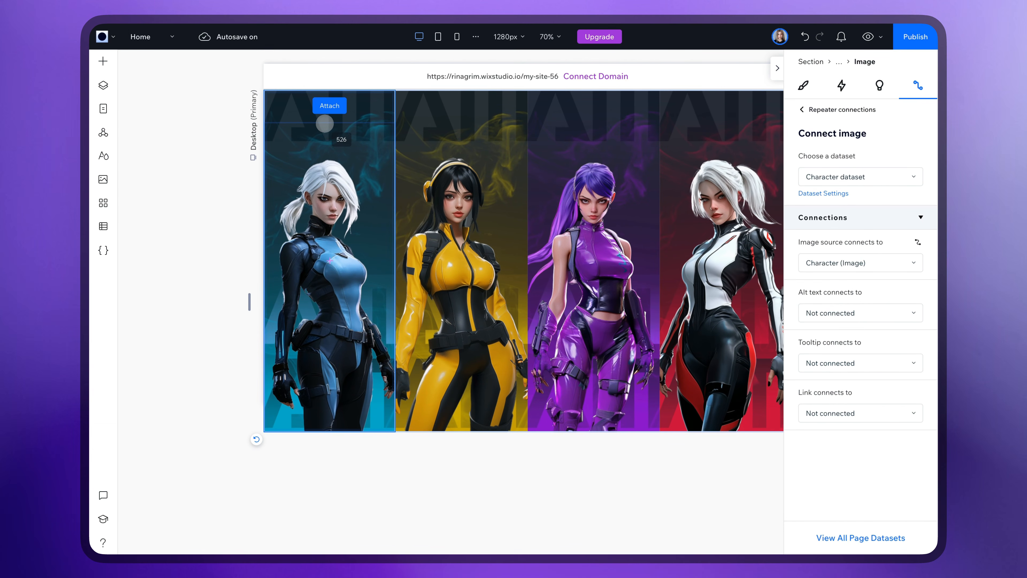
left_click(324, 123)
- Add a third image over the first repeater item, filling it, and connect its source to the Color smoke (Image) field
left_click(104, 61)
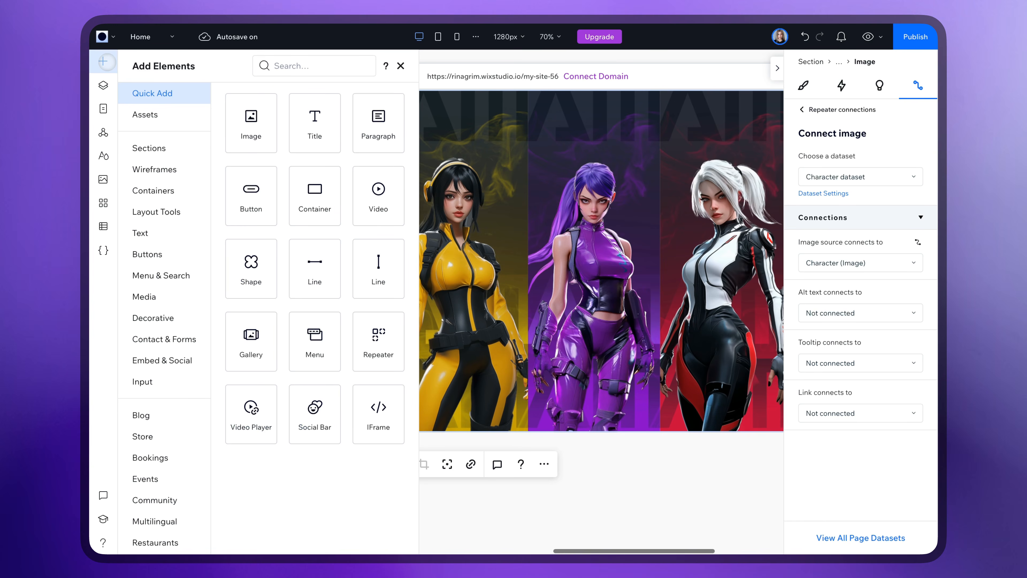
left_click_drag(236, 139, 325, 343)
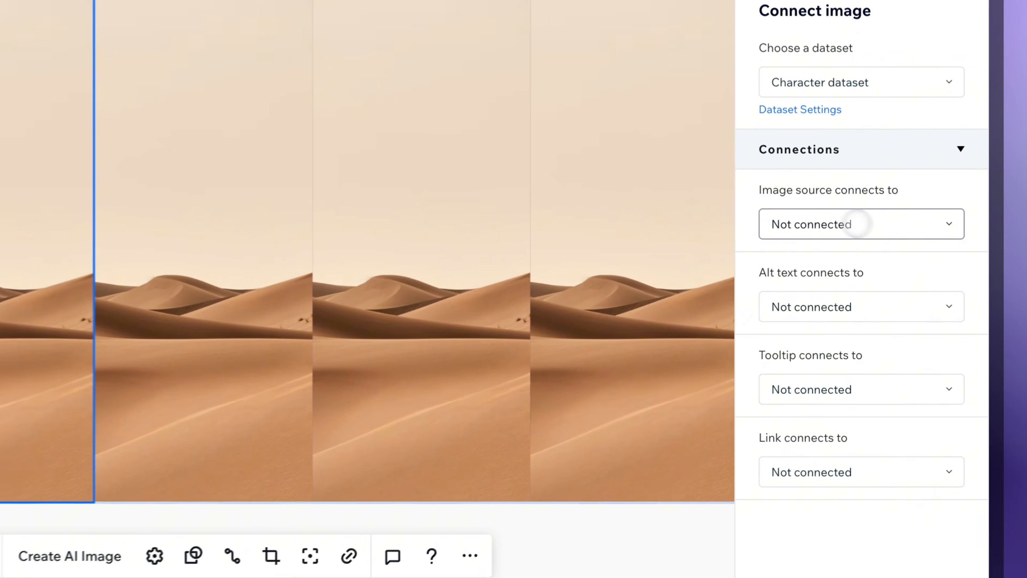
left_click(857, 262)
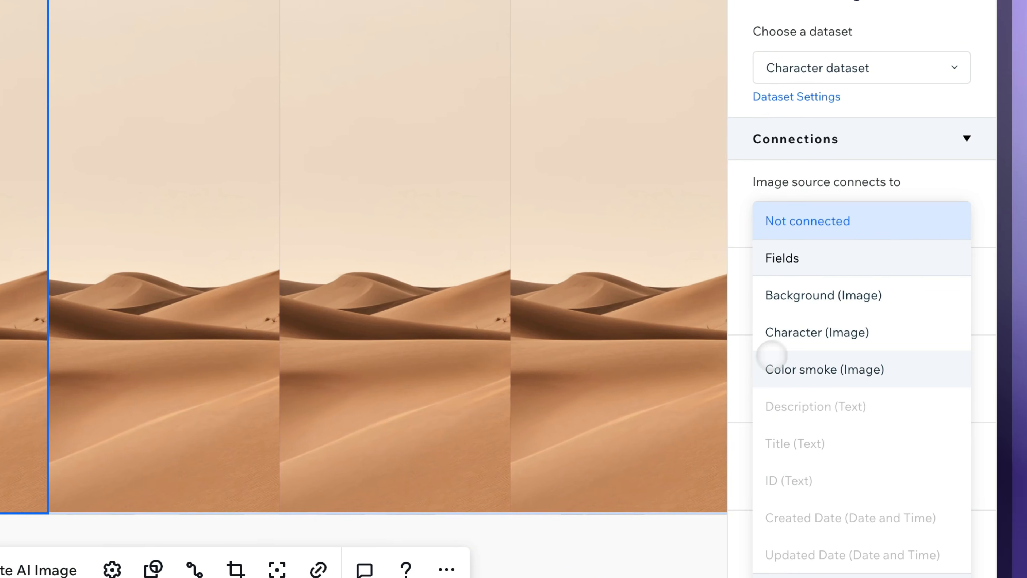
left_click(776, 356)
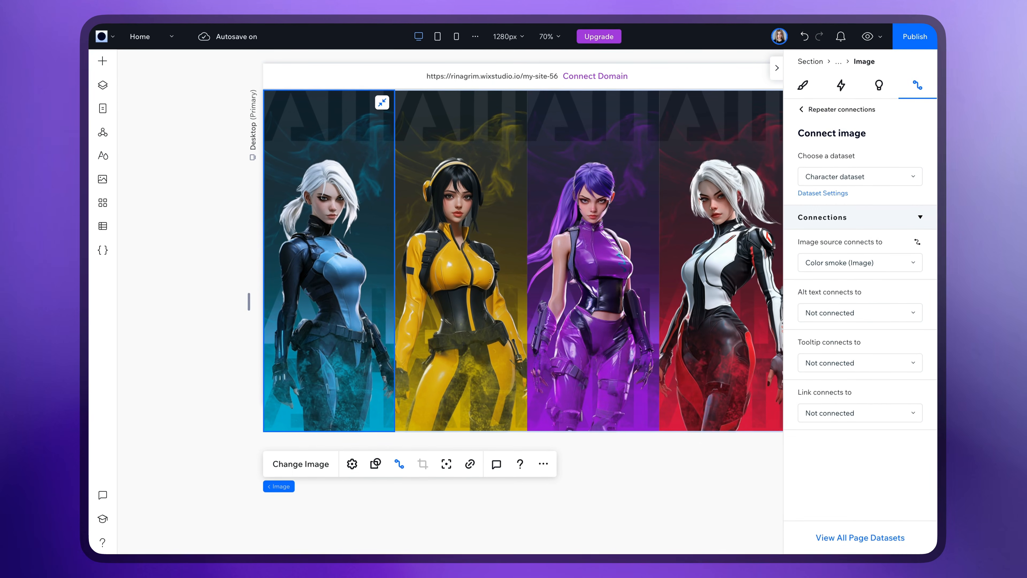
scroll(231, 189, "right", 2)
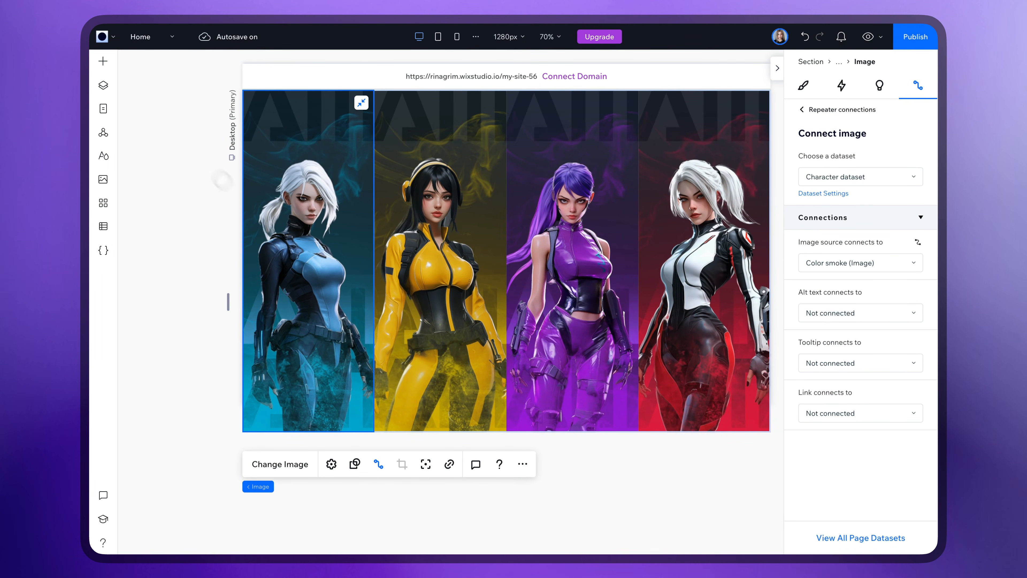
- Add a title text near the upper edge of the first repeater item and style it white, Prompt Semi Bold, 21 px
left_click(110, 61)
mouse_move(315, 117)
left_mouse_down()
mouse_move(458, 103)
mouse_move(328, 103)
mouse_move(323, 121)
left_mouse_up()
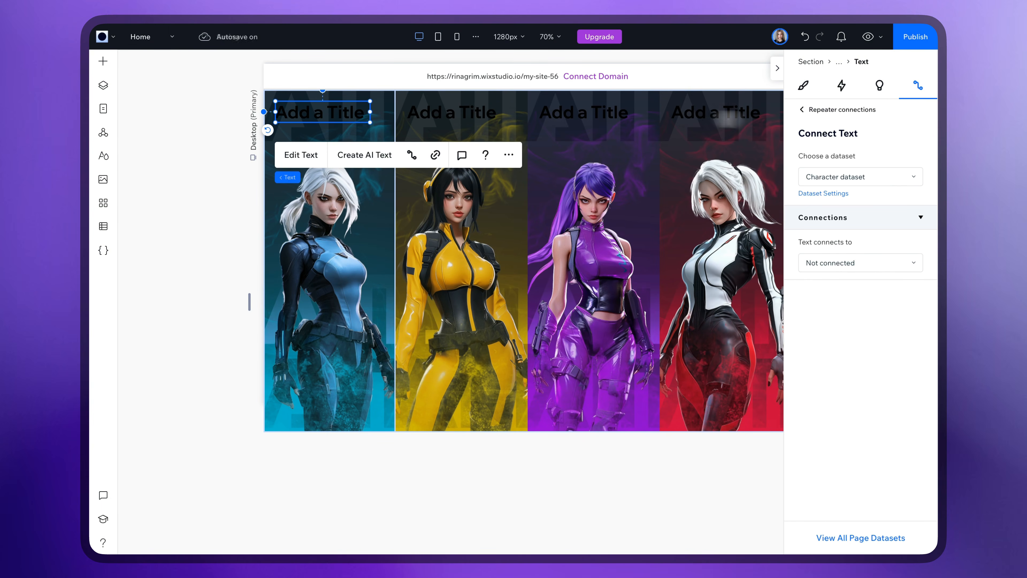
left_click(799, 88)
left_click(900, 395)
type("21")
left_click(855, 363)
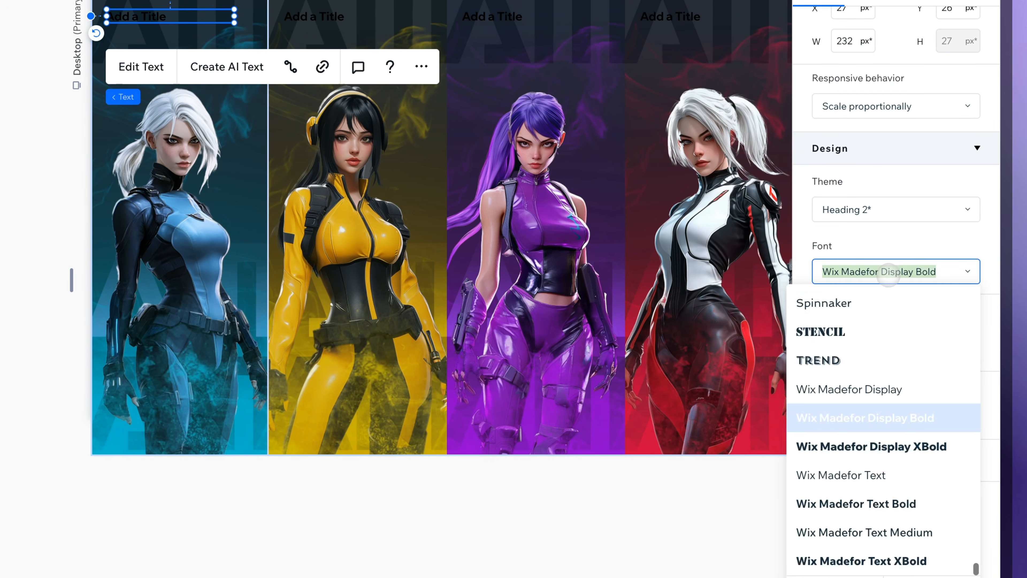
scroll(884, 428, "up", 10)
left_click(849, 416)
left_click(967, 522)
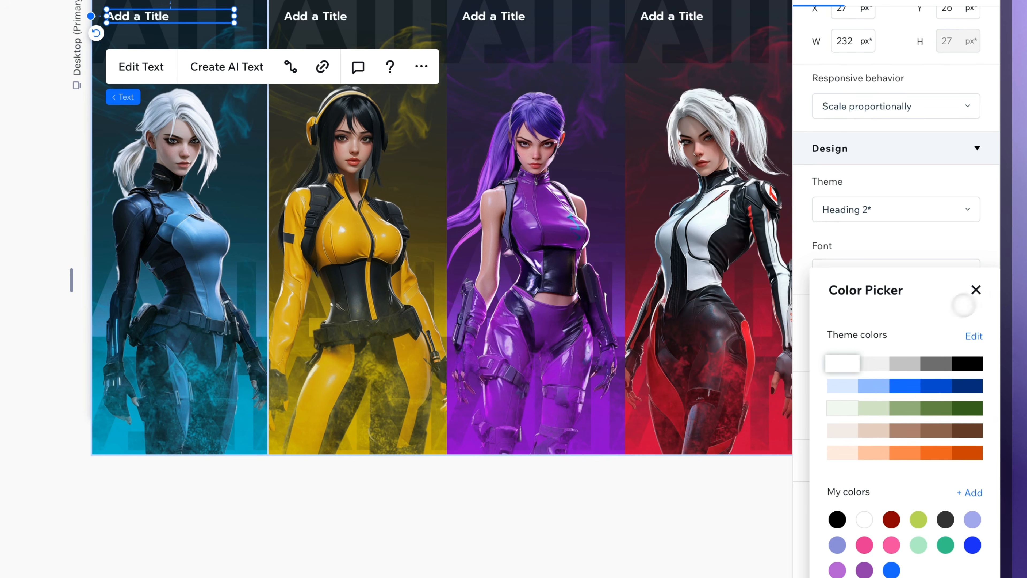
left_click(975, 289)
- Move the title to about X 33, Y 54 px and connect its text to the Title (Text) field
left_click_drag(145, 16, 148, 31)
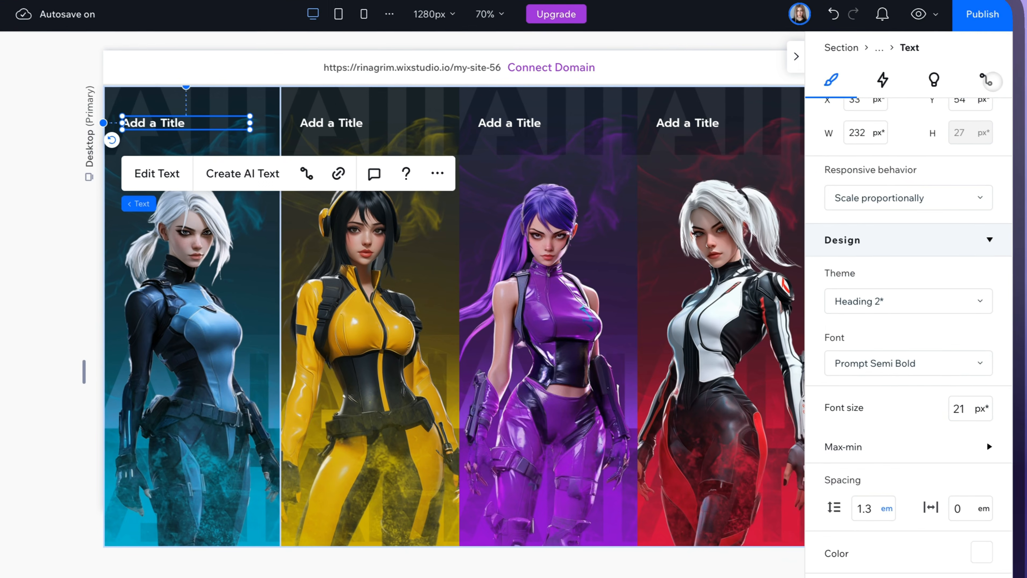
left_click(402, 204)
left_click(979, 351)
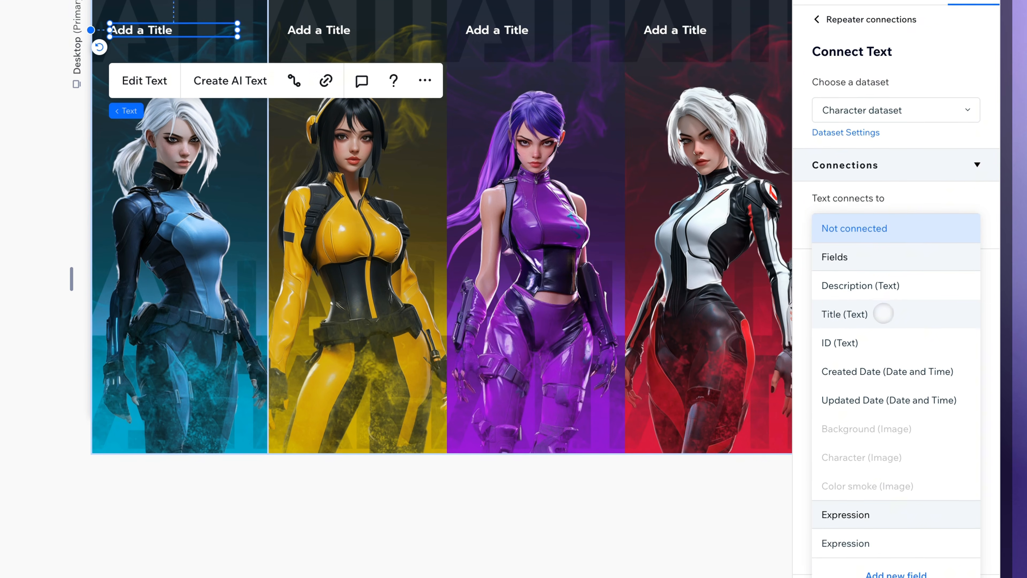
left_click(883, 402)
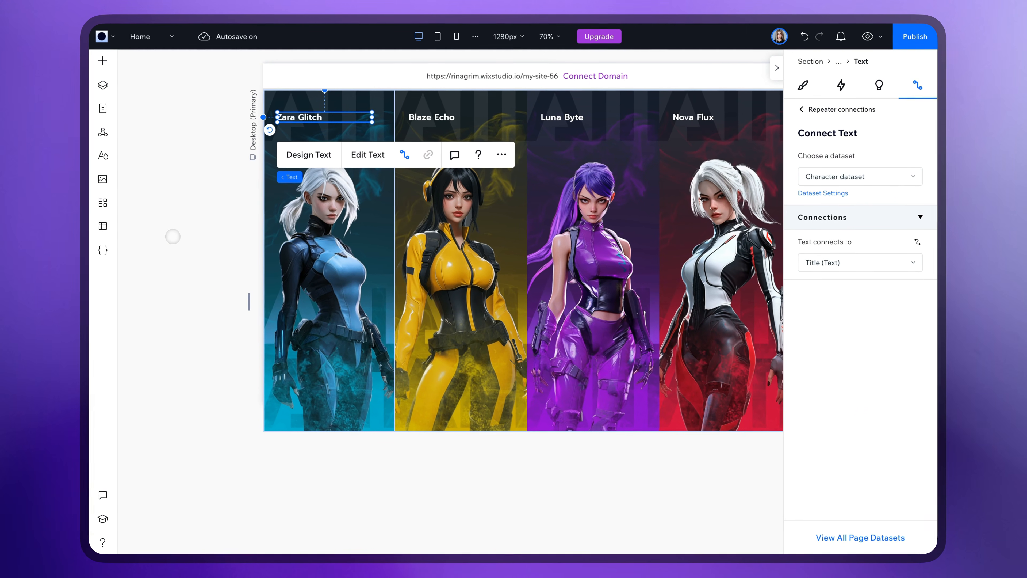
left_click(179, 234)
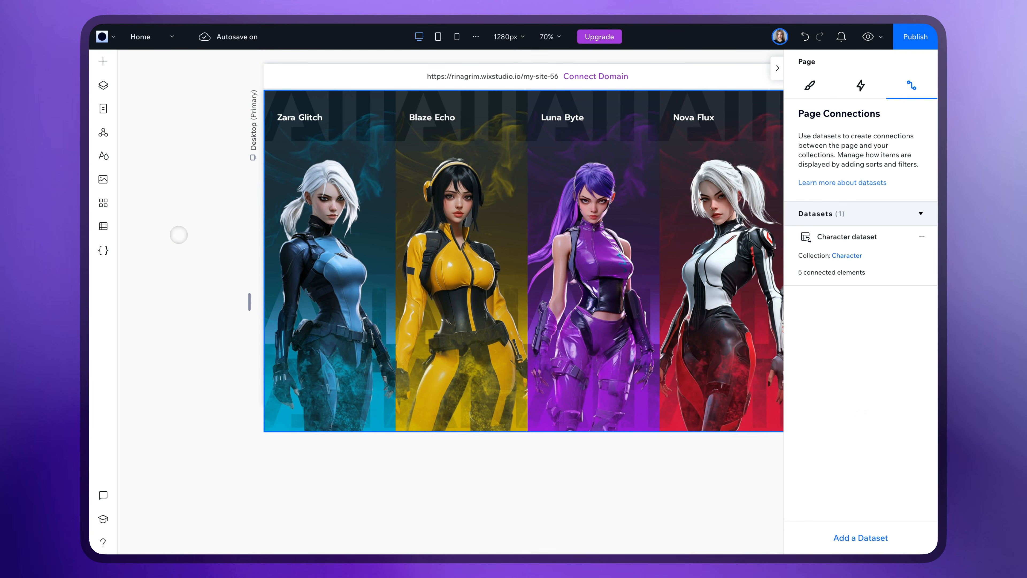
- Add a paragraph text directly below the title in the first repeater item and set its color to white
left_click(113, 61)
left_click_drag(376, 129, 324, 145)
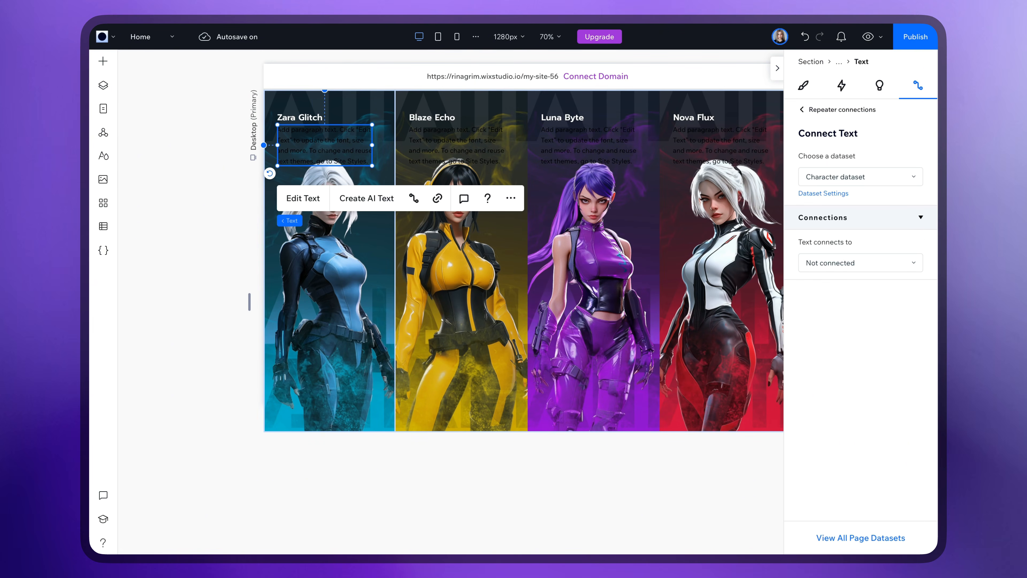
left_click(803, 85)
left_click(914, 502)
left_click(817, 363)
left_click(916, 310)
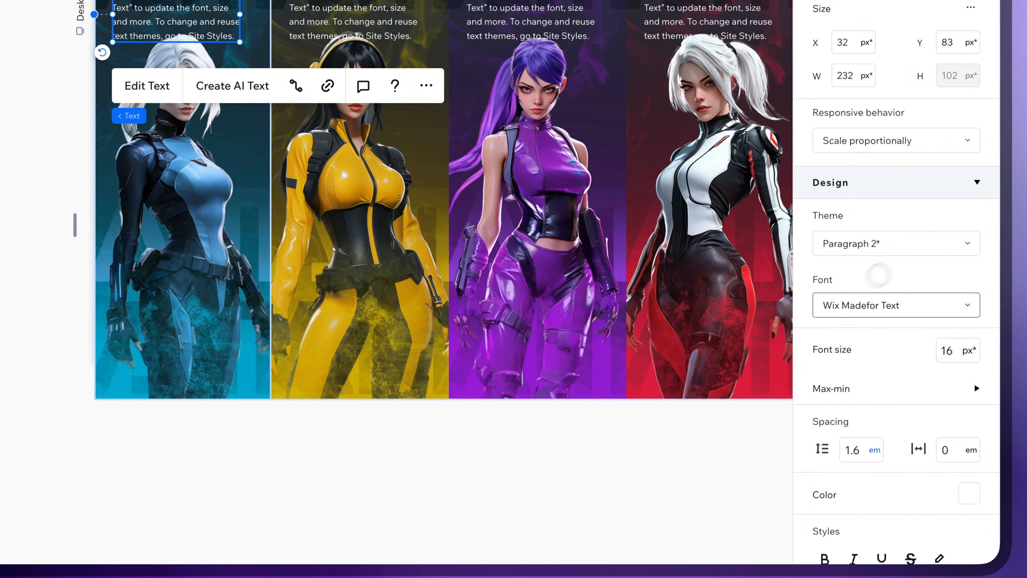
- Set the paragraph's font to Prompt Light at 14 px with 1.2 em line spacing
left_click(881, 305)
scroll(841, 371, "down", 15)
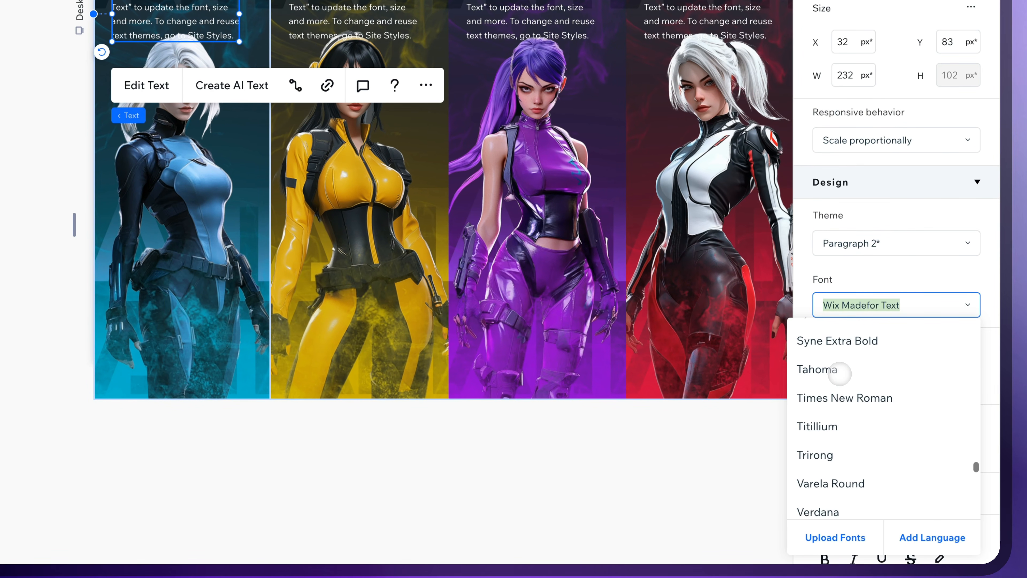
scroll(828, 439, "down", 10)
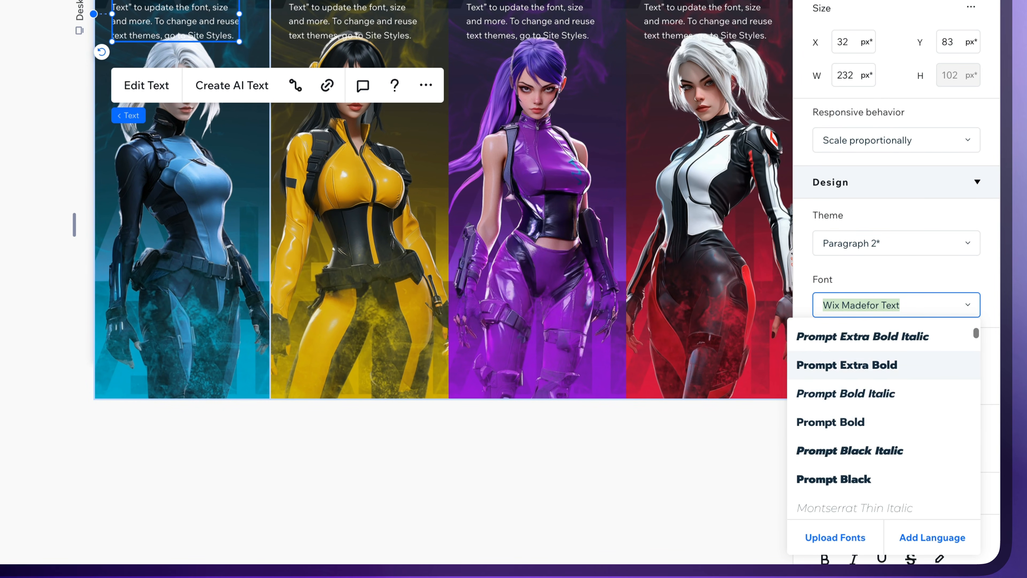
left_click(854, 465)
left_click(951, 352)
type("14")
key("Return")
left_click(858, 449)
type("1.2")
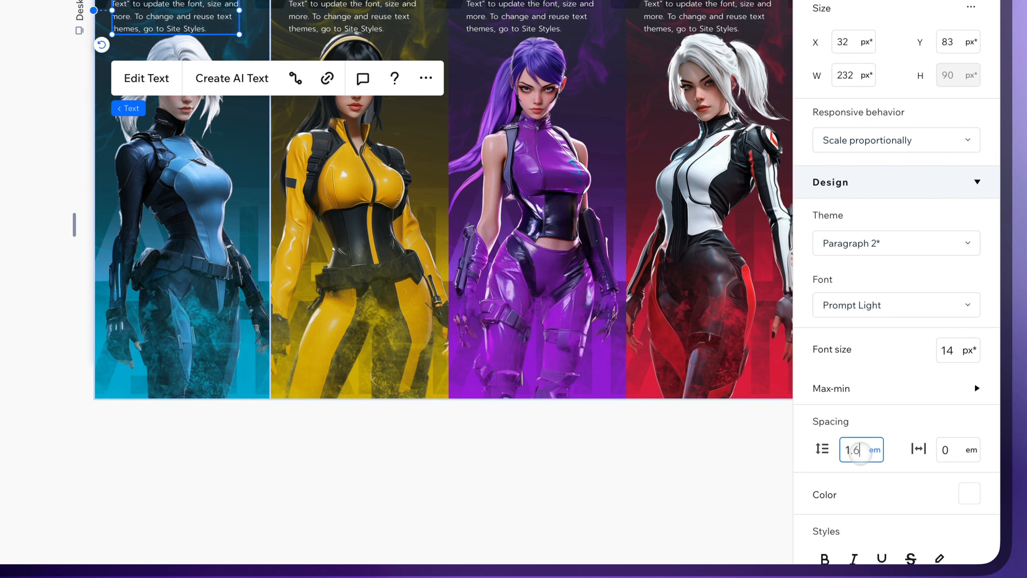
key("Return")
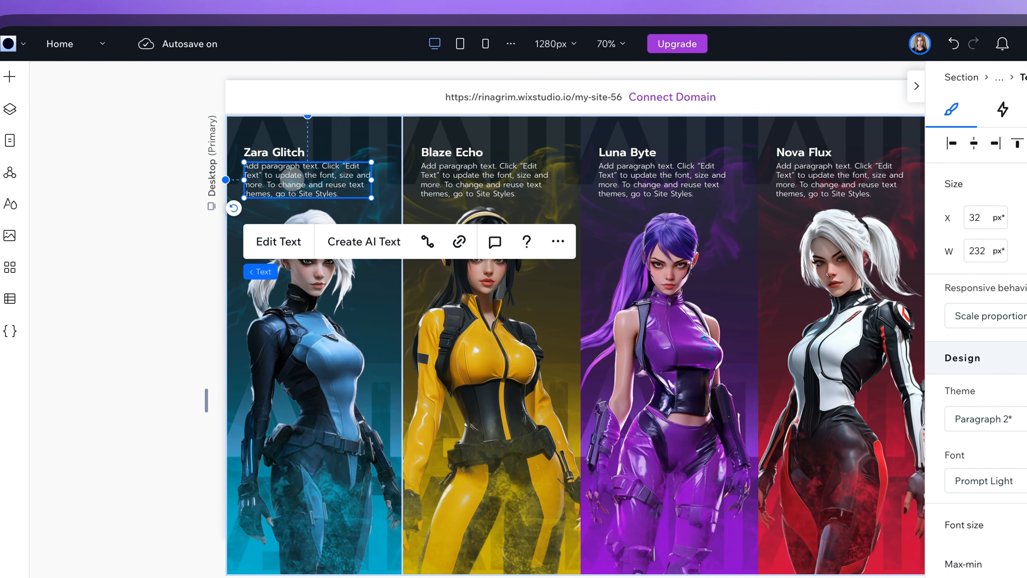
- Move the paragraph slightly down, in line with the title, and connect its text to the Description (Text) field
left_click_drag(186, 30, 186, 30)
left_click_drag(289, 182, 288, 183)
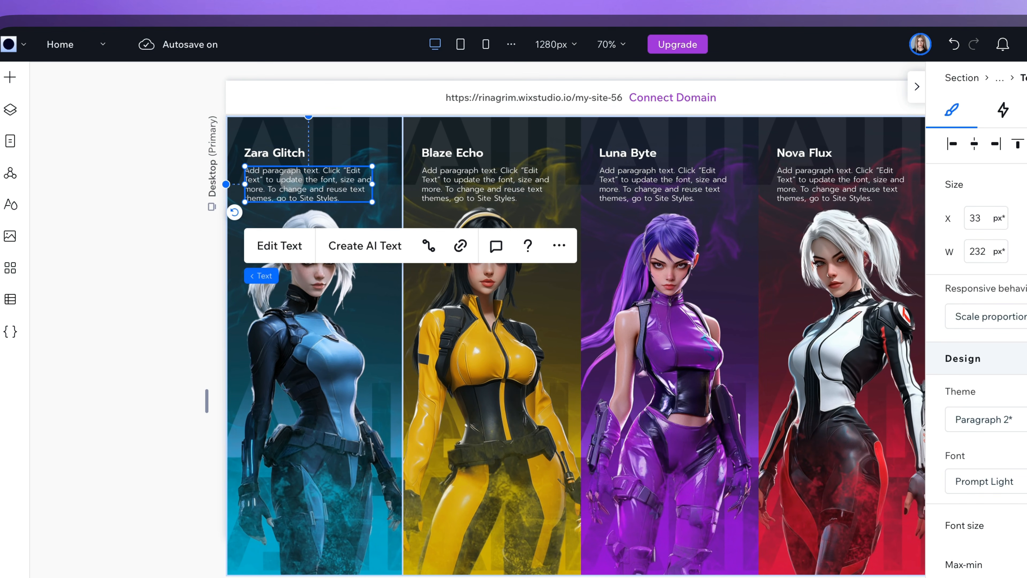
left_click(1026, 109)
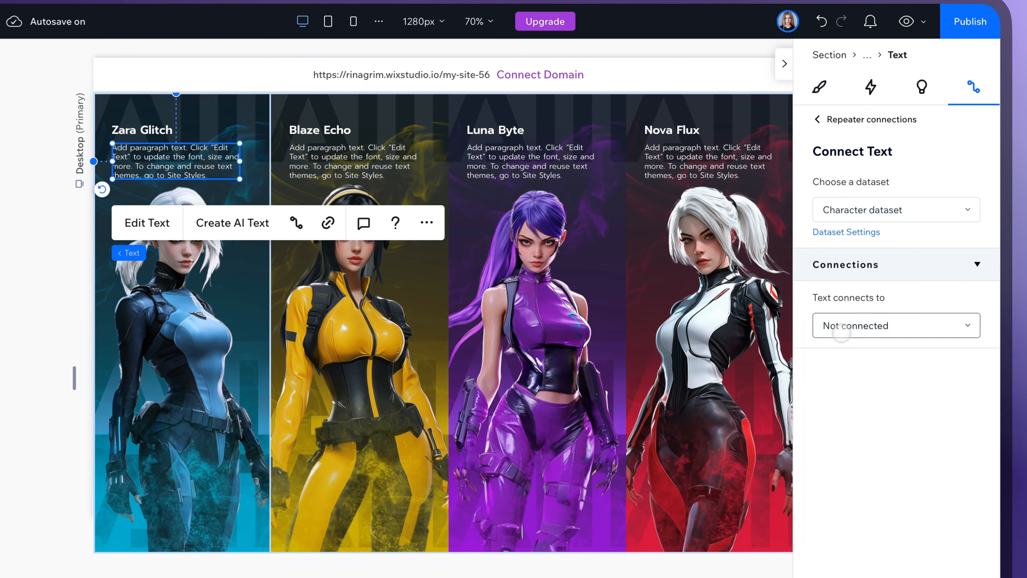
left_click(841, 333)
left_click(849, 385)
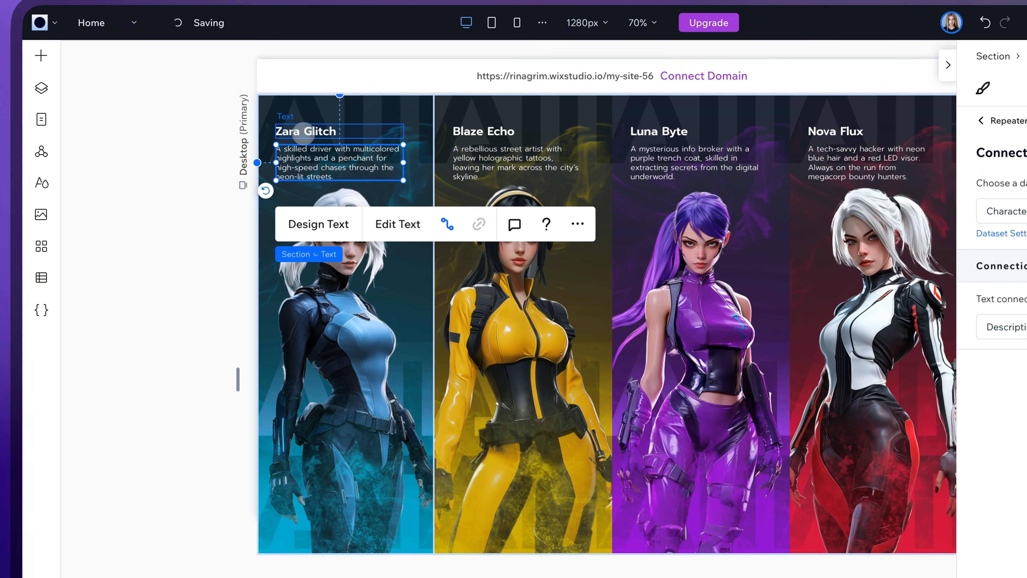
- Stack the title and description together and lower the character image's upper edge slightly
left_click(248, 62, "shift")
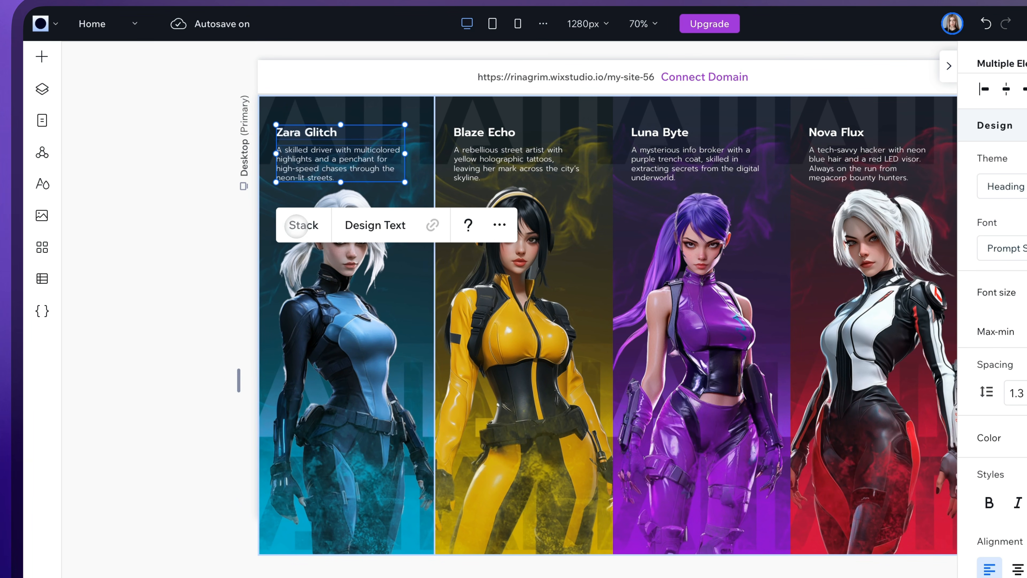
left_click(303, 224)
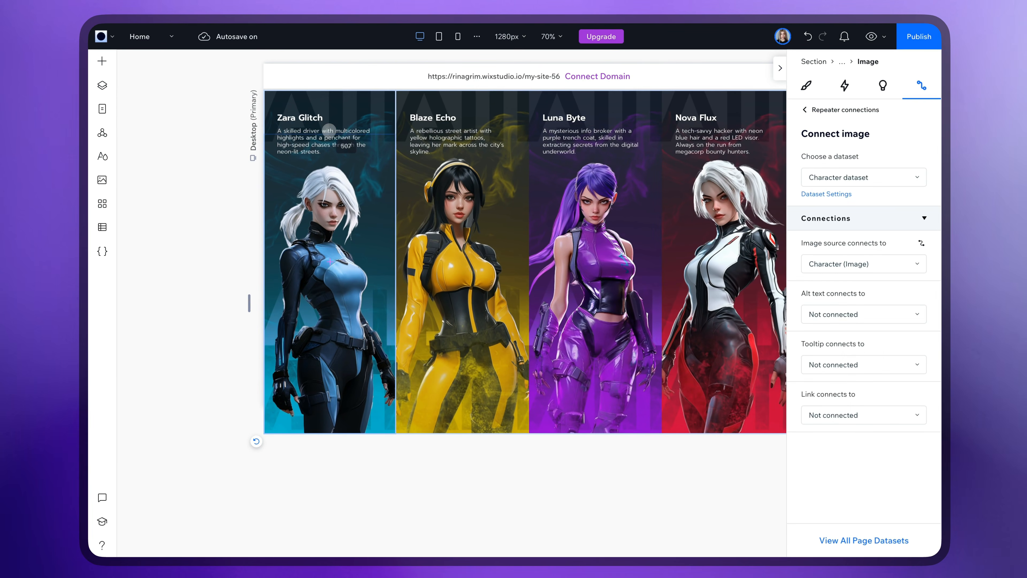
left_click_drag(329, 130, 328, 134)
- Move the title and description stack down to about X 35, Y 67 px in the first repeater item
left_click(314, 138)
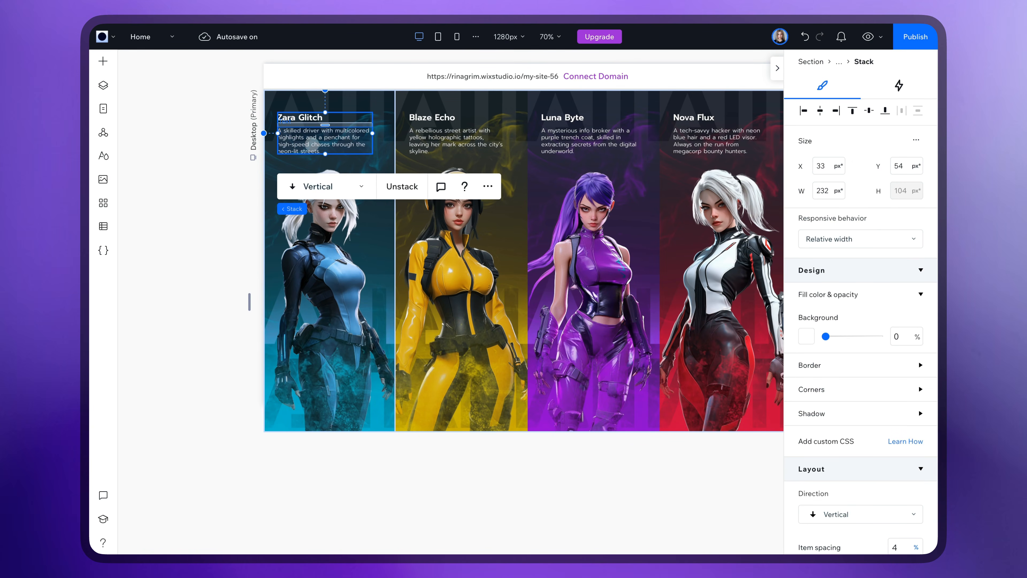
left_click_drag(312, 146, 313, 147)
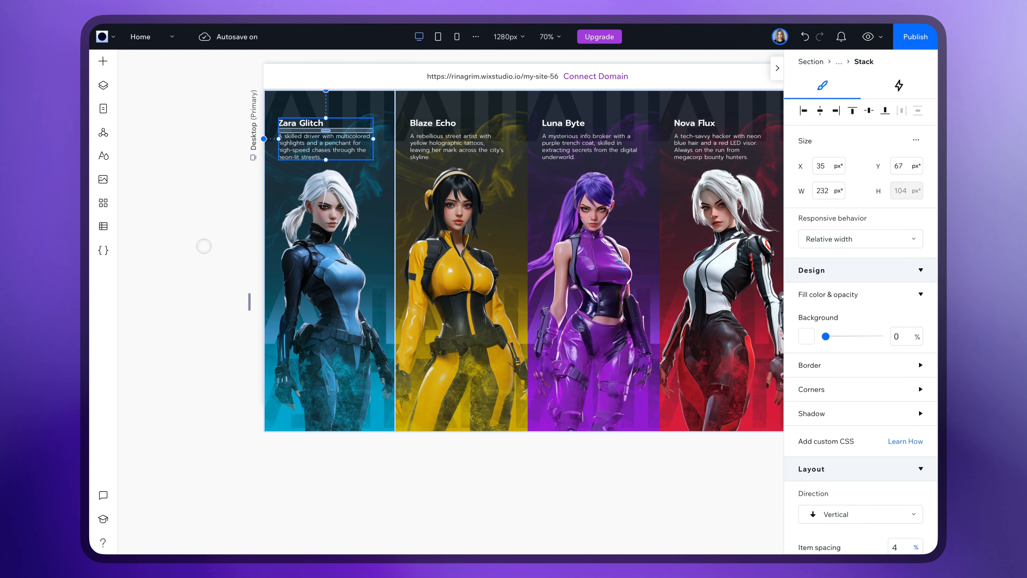
left_click(204, 246)
scroll(396, 243, "right", 1)
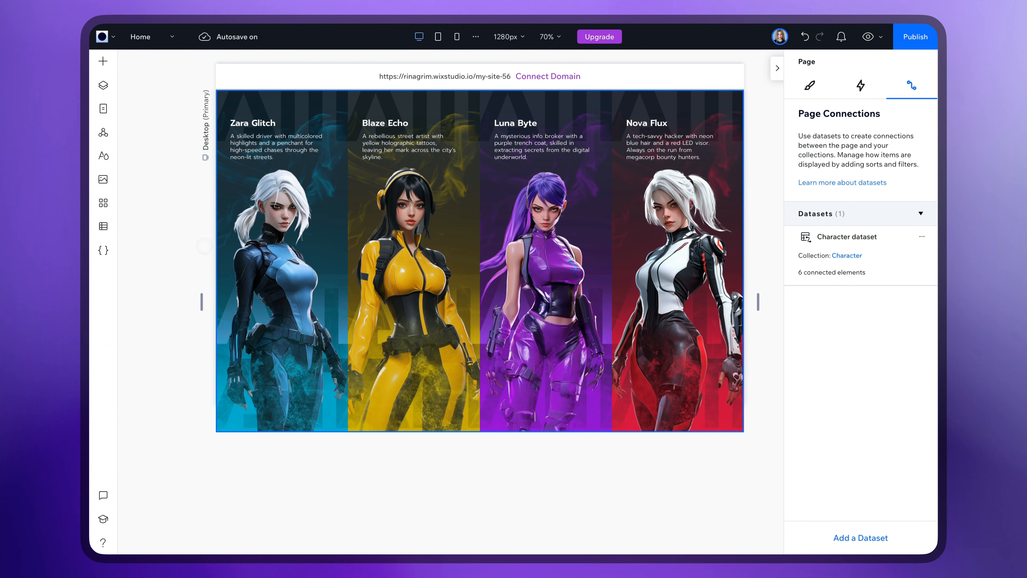
- Add a container to the first repeater item, stretch it to cover the whole item, and fill it with black (#000000)
left_click(110, 64)
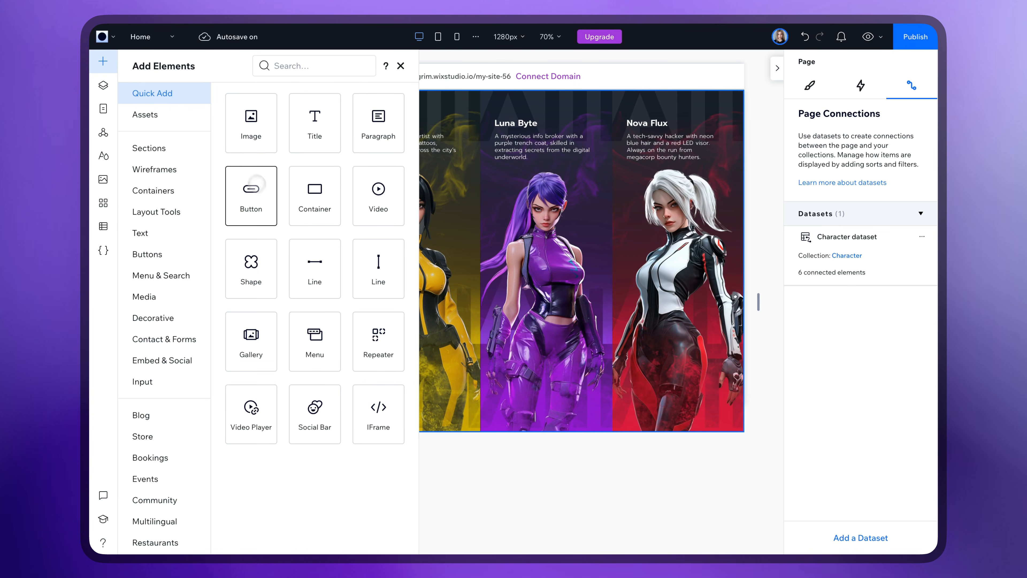
left_click_drag(309, 200, 338, 280)
left_click(386, 271)
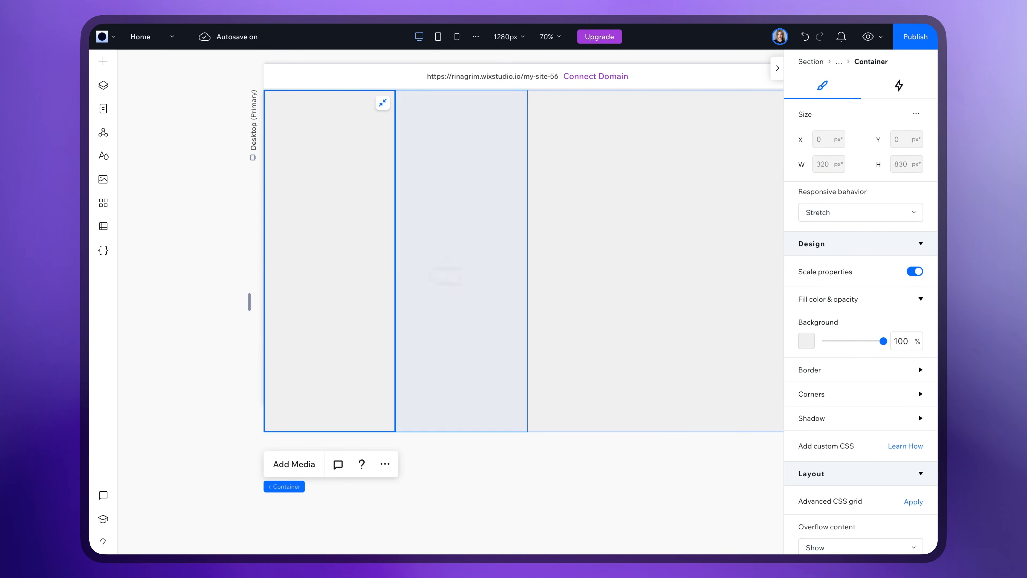
left_click(807, 342)
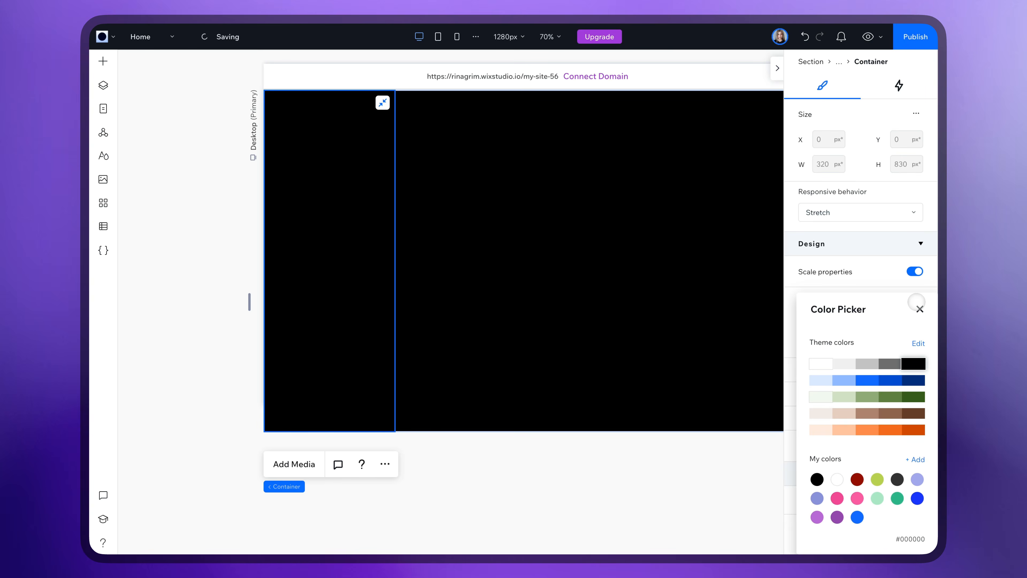
left_click(919, 308)
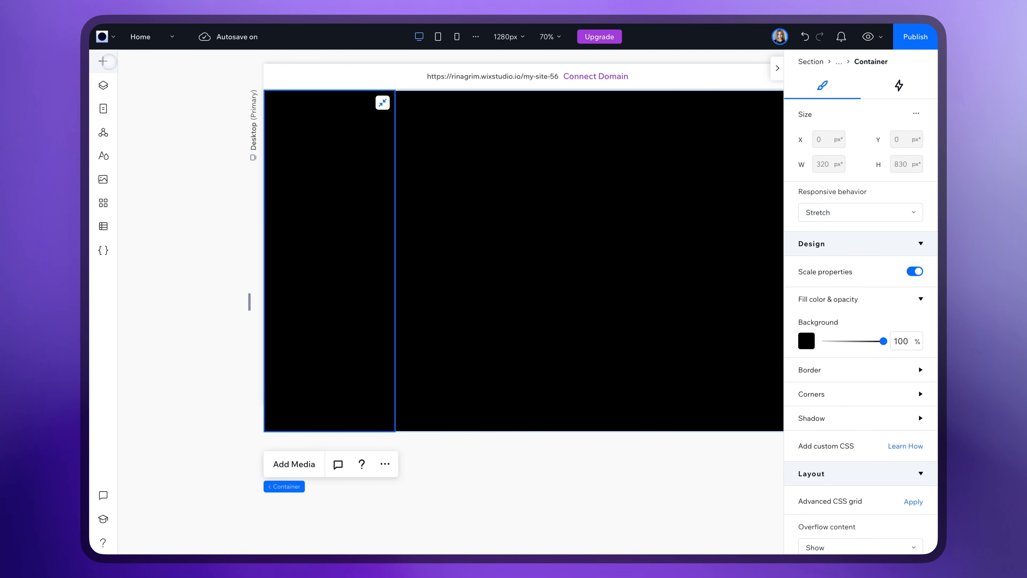
- Add a white vertical line 1 px wide, align it to the right edge of the first repeater item, and stretch it to full height
left_click(105, 61)
left_click_drag(369, 249, 360, 305)
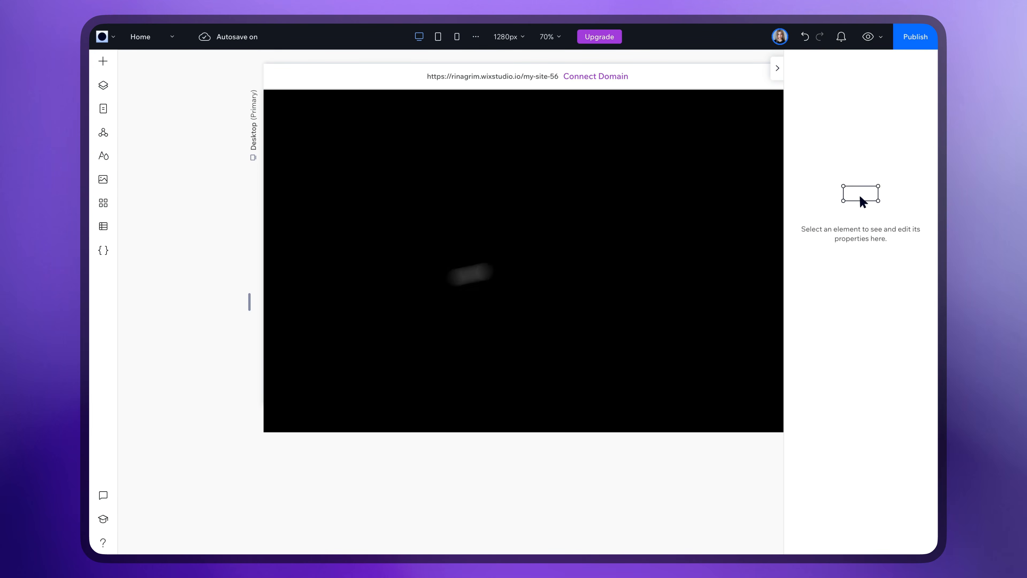
left_click(803, 379)
left_click(911, 315)
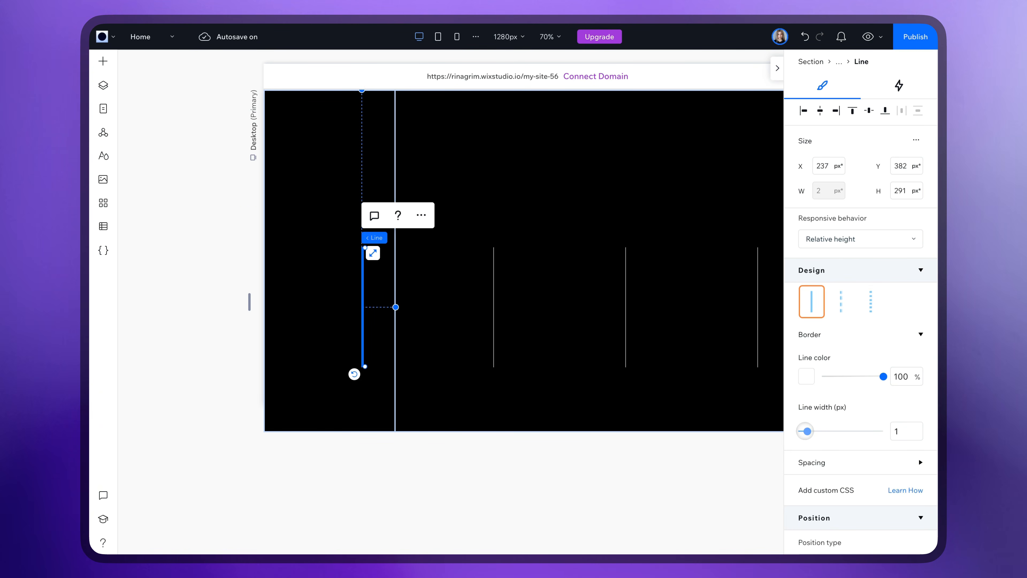
left_click(835, 111)
left_click(405, 252)
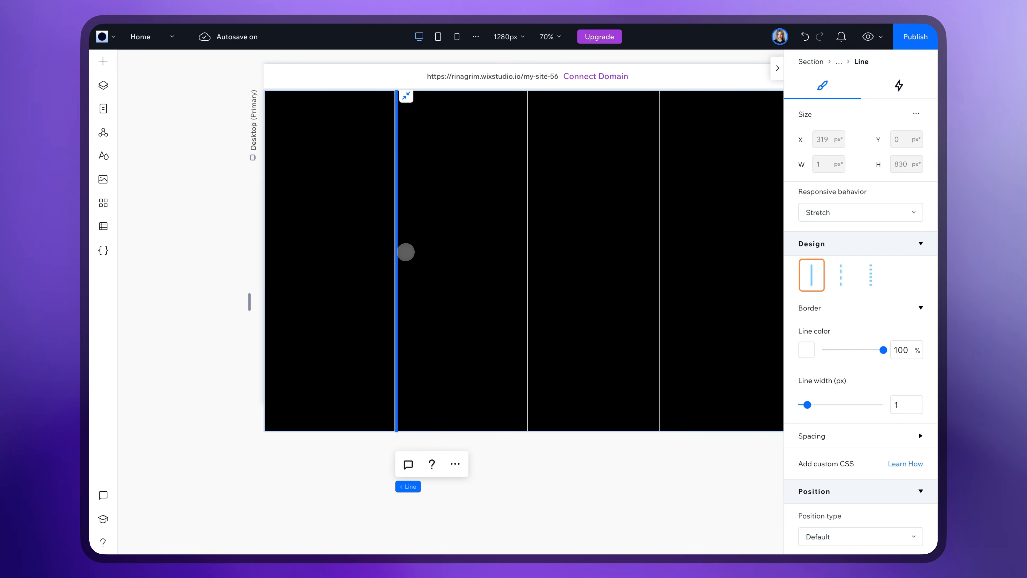
scroll(252, 300, "right", 2)
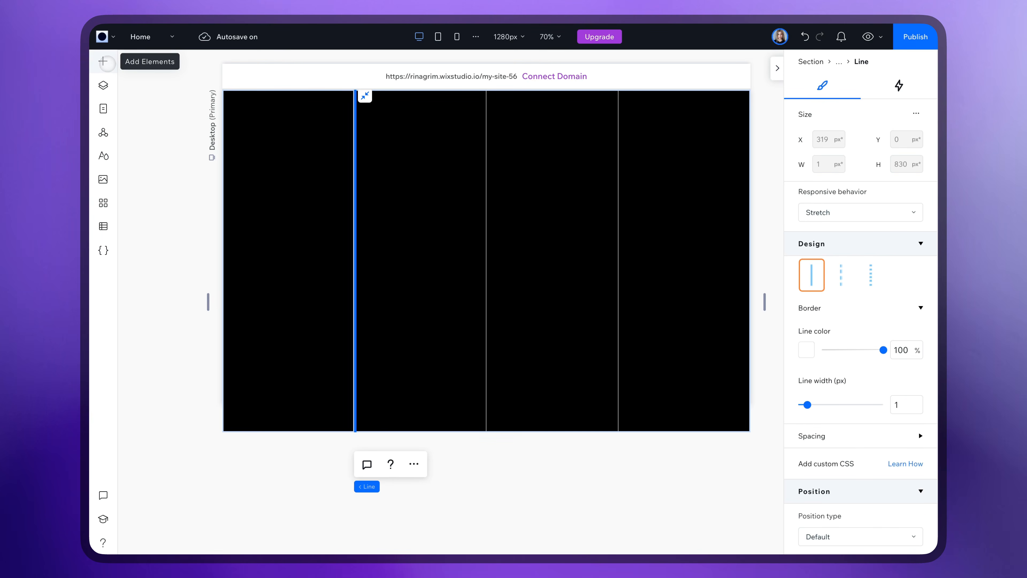
- Add a white title text inside the first repeater item's black container, rotated to 270°
left_click(104, 62)
left_click_drag(296, 130, 330, 260)
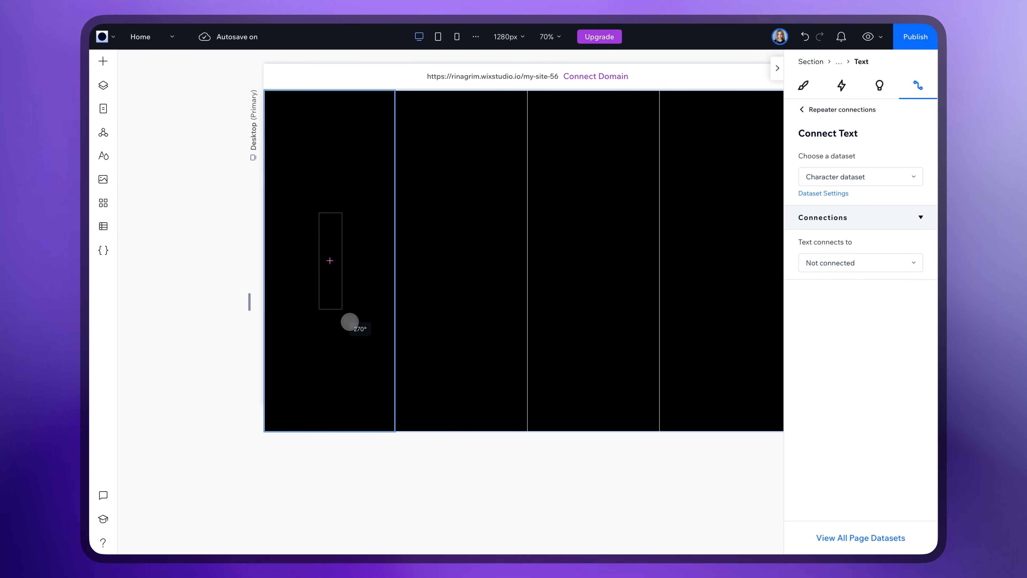
left_click_drag(350, 321, 349, 321)
left_click(803, 86)
left_click(913, 501)
left_click(821, 364)
left_click(917, 310)
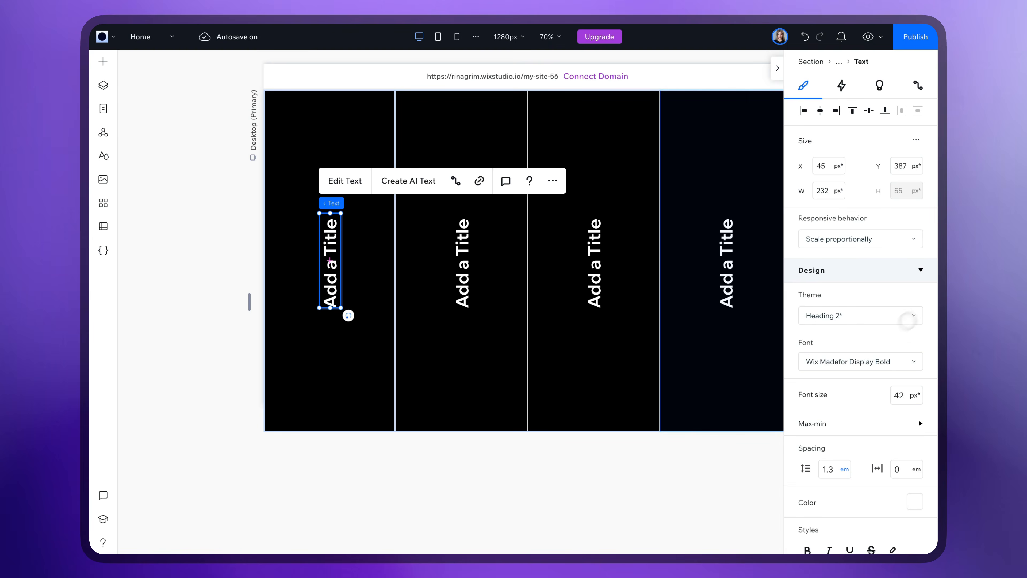
- Set the rotated title's font to Morgant Regular and stretch its text box to about 798 px, nearly the container's full height
left_click(861, 361)
scroll(851, 449, "up", 15)
scroll(850, 424, "up", 3)
left_click(853, 404)
left_click_drag(330, 213, 327, 93)
left_click_drag(329, 308, 326, 380)
left_click_drag(325, 419, 325, 421)
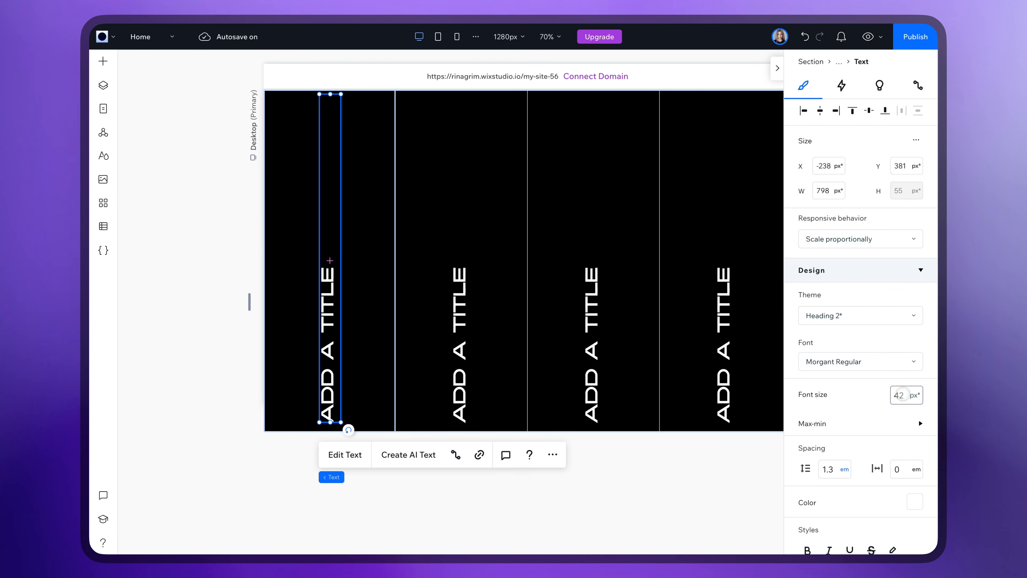
- Set the rotated title's font size to 50 px, center its text, and center the text box vertically and horizontally in the container
key("Return")
scroll(905, 396, "down", 5)
left_click(827, 367)
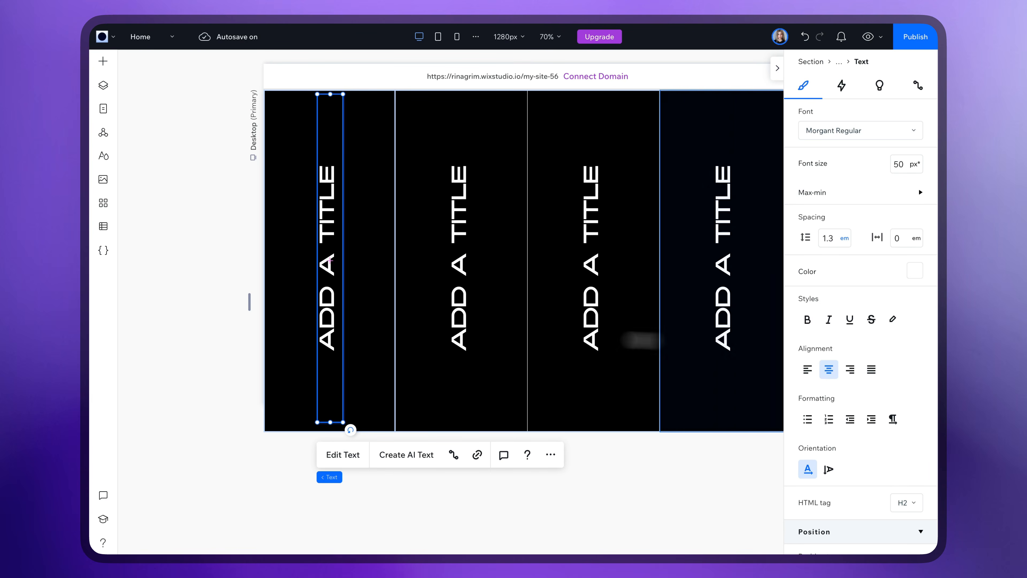
scroll(851, 150, "up", 5)
left_click(869, 110)
left_click(819, 109)
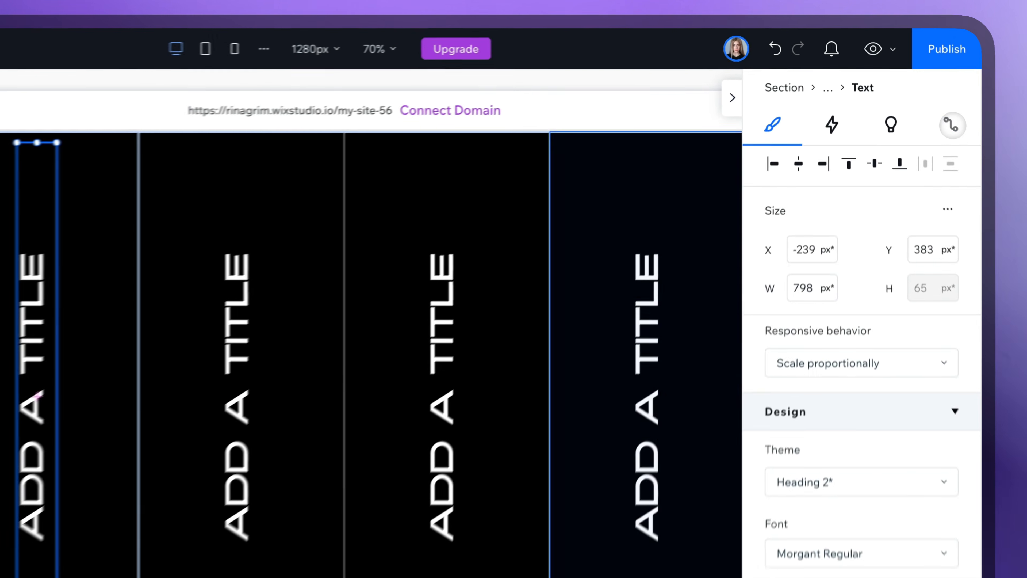
- Connect the rotated title text to the Title (Text) field of the Character dataset
left_click(918, 86)
left_click(816, 261)
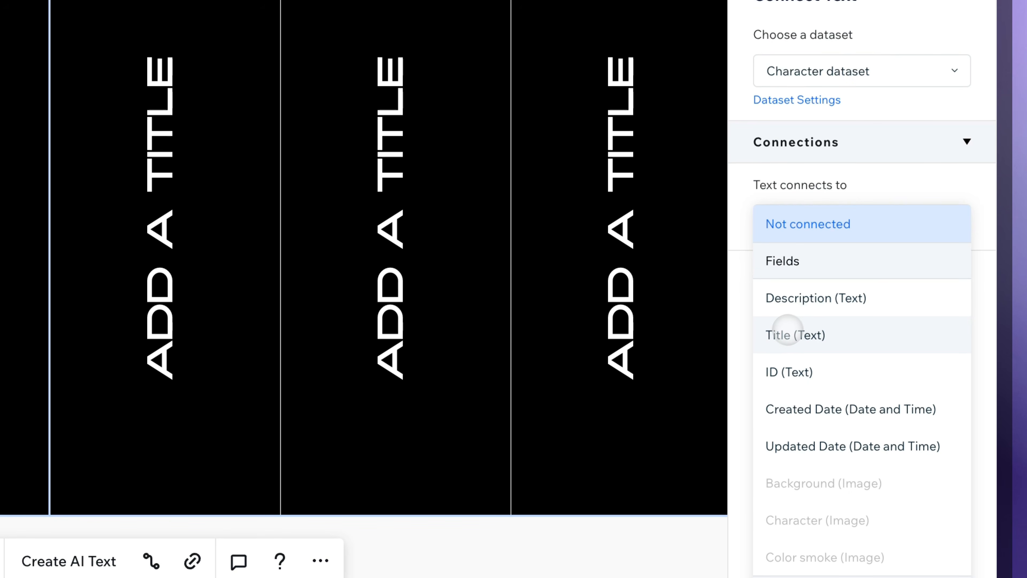
left_click(843, 335)
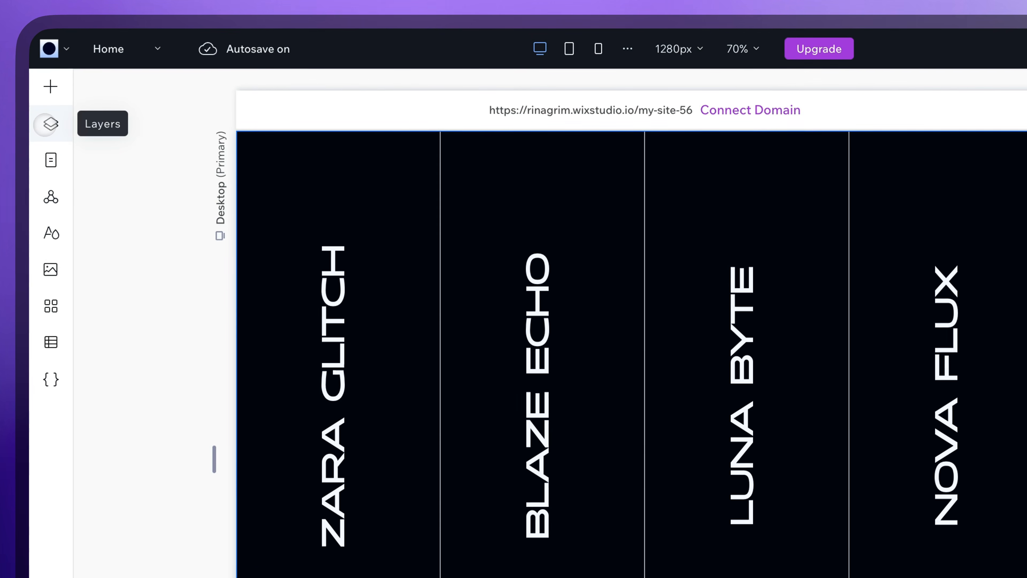
- Add a hover animation to the first repeater item with its black container as the animated element
left_click(82, 99)
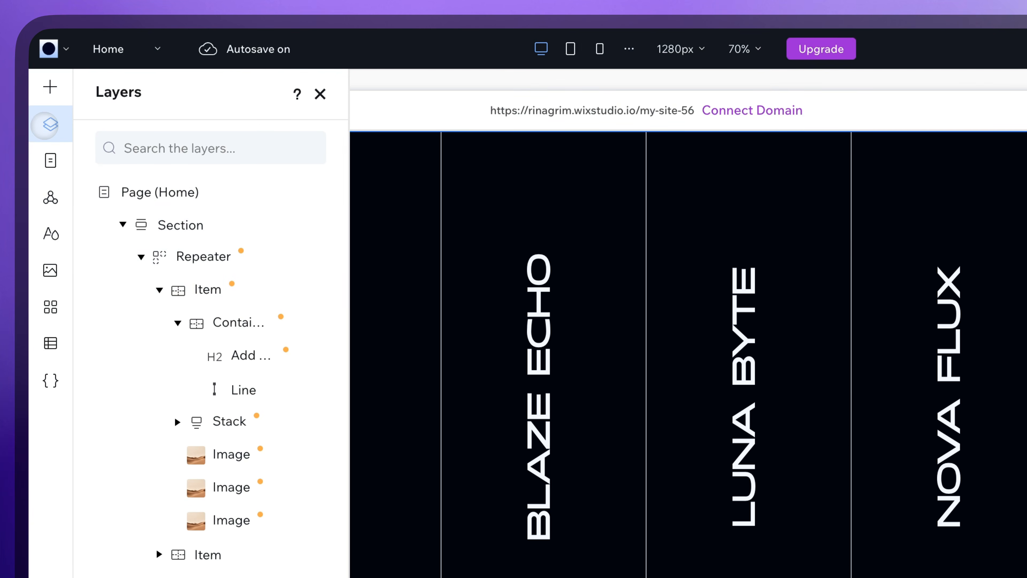
left_click(203, 292)
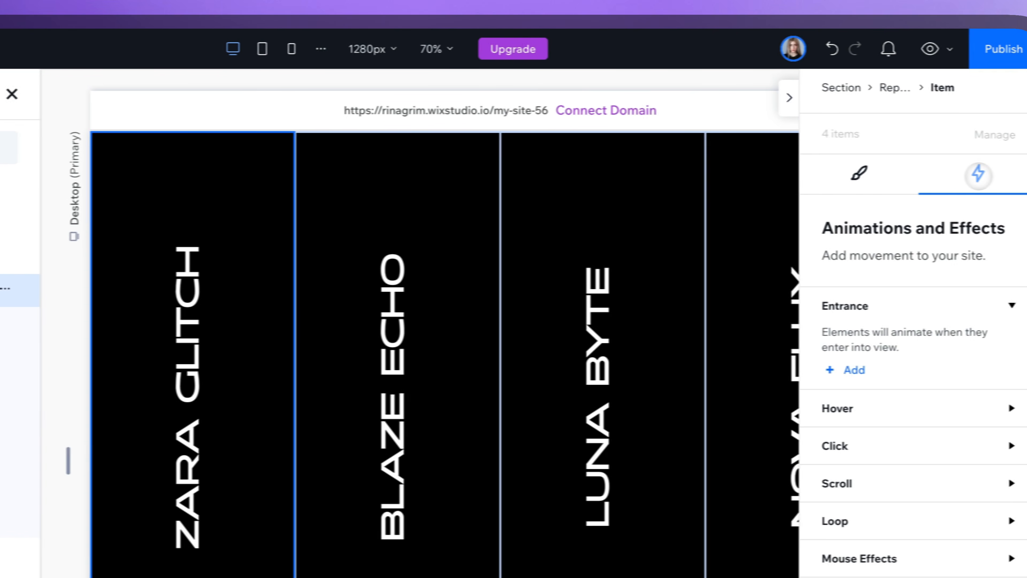
left_click(841, 408)
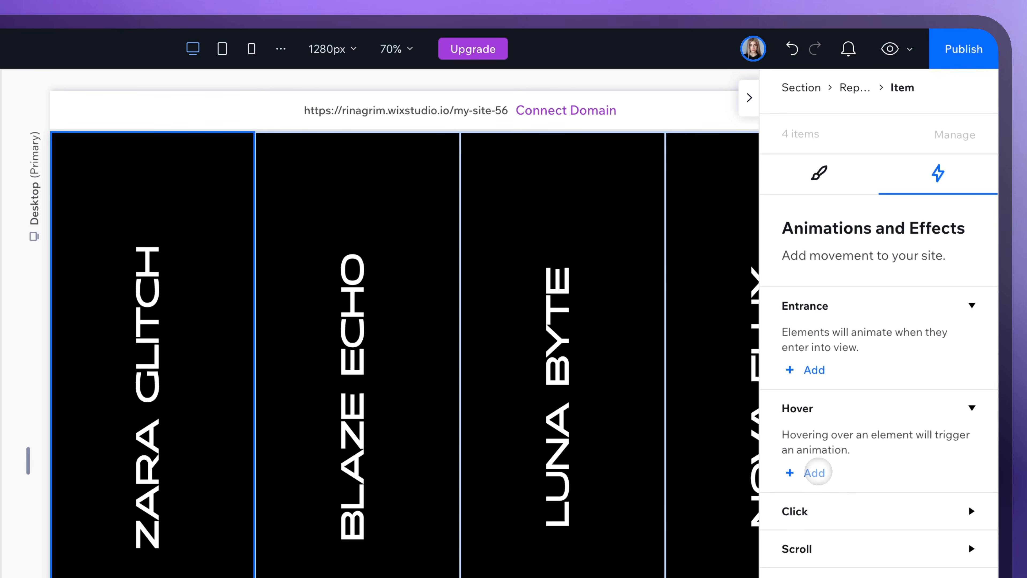
left_click(814, 472)
left_click(859, 349)
left_click(860, 536)
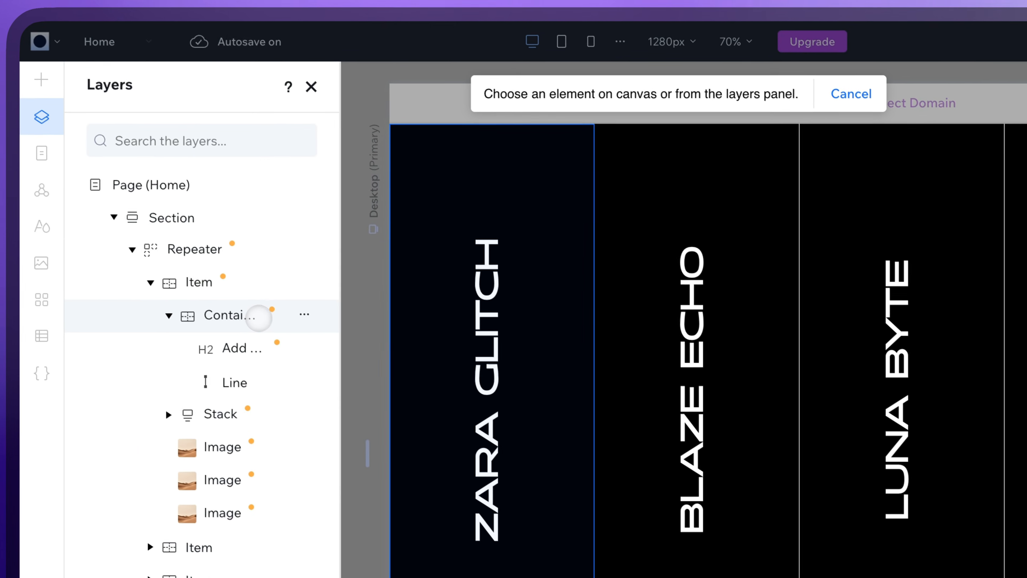
left_click(259, 318)
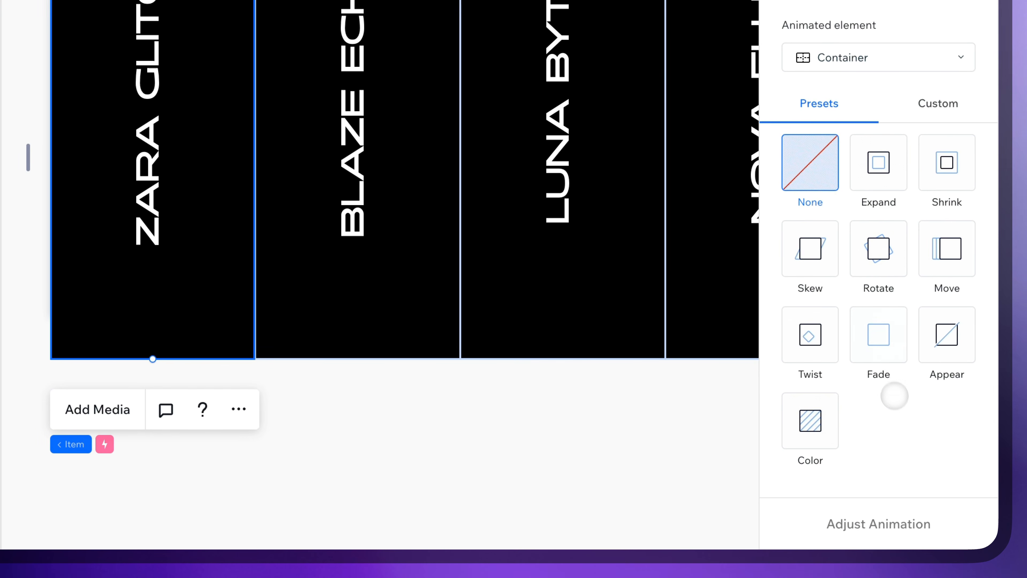
- Apply the Fade preset to the container's hover animation and set it to fade Out
left_click(885, 330)
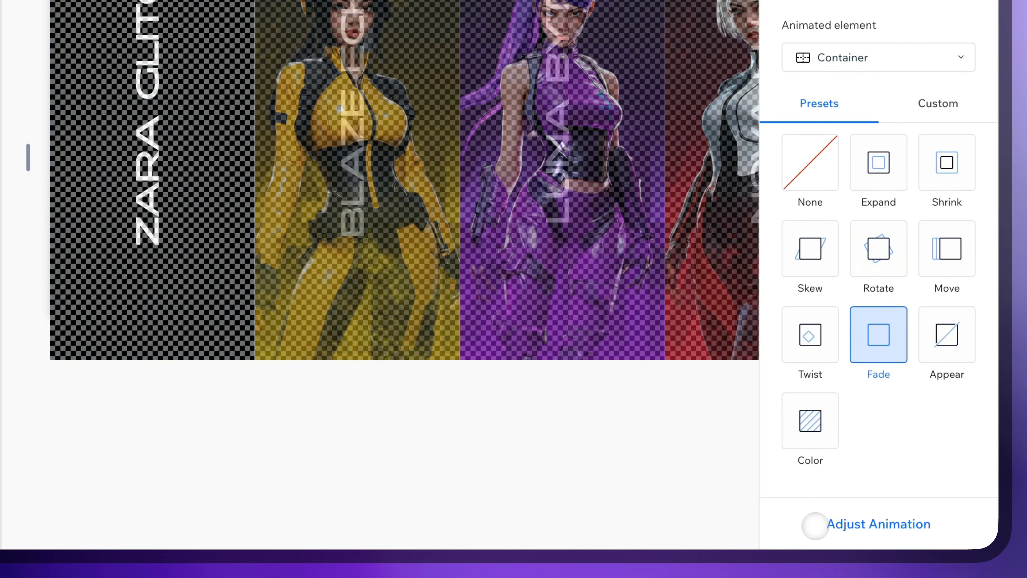
left_click(866, 523)
left_click(855, 211)
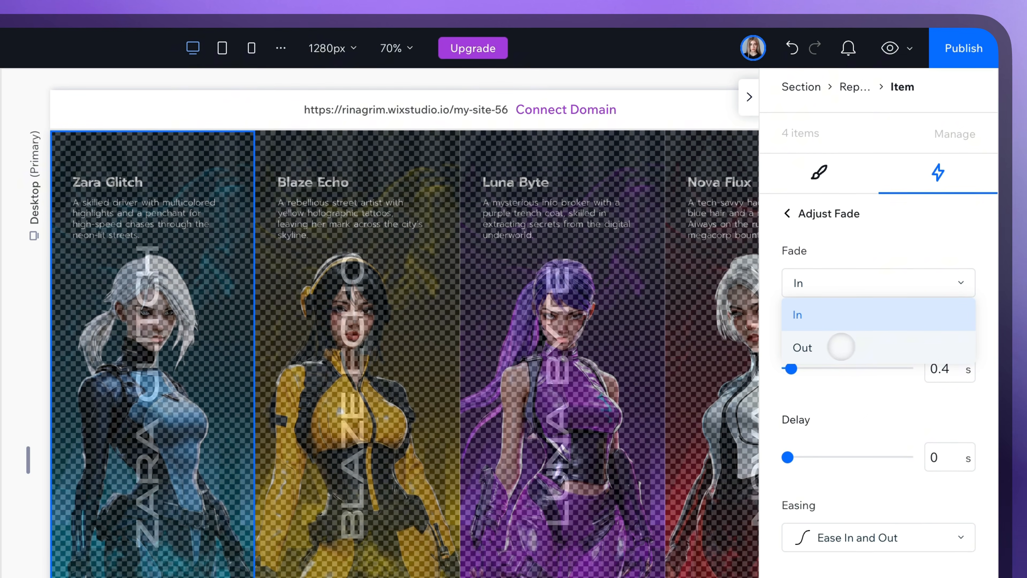
left_click(841, 347)
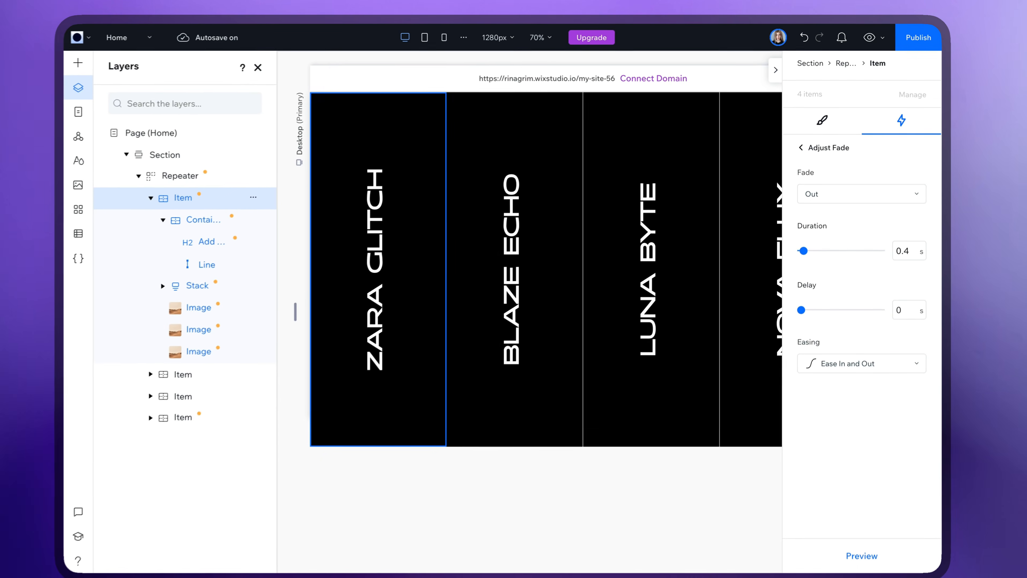
left_click(787, 214)
- Hide the black container in the editor and add another hover animation to the first item, targeting the character image
left_click(272, 214)
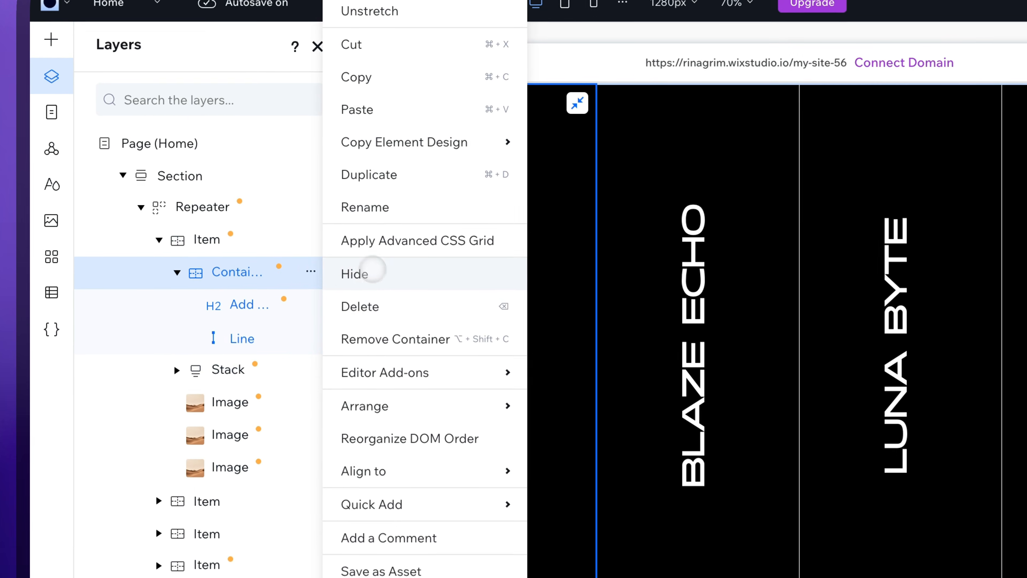
left_click(313, 215)
left_click(214, 241)
left_click(849, 274)
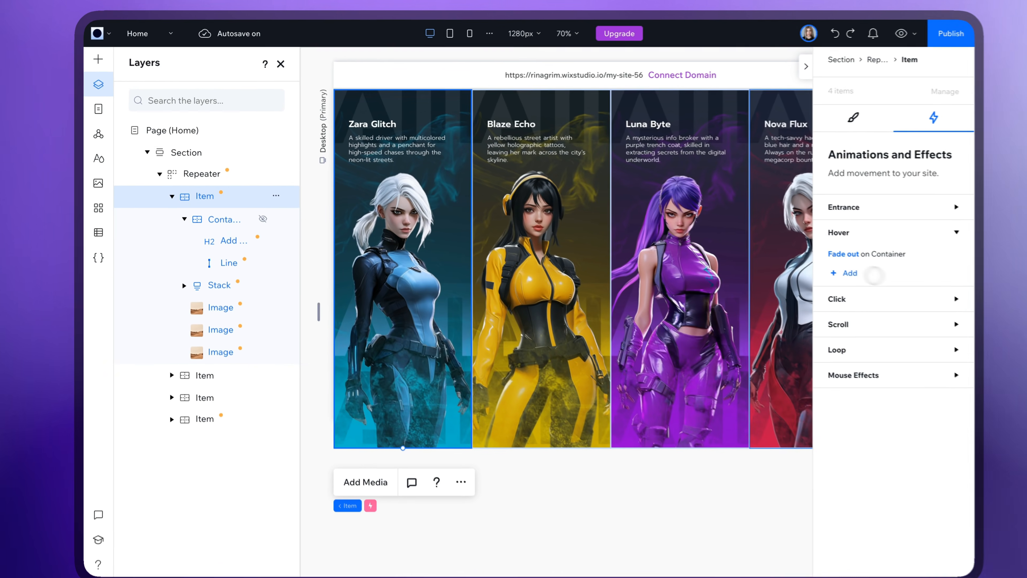
left_click(831, 242)
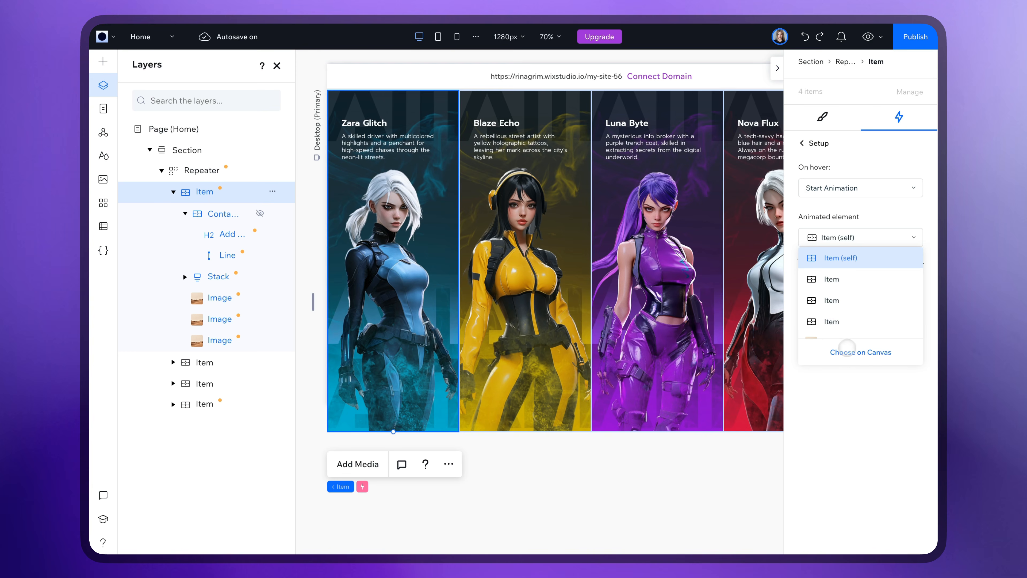
left_click(869, 352)
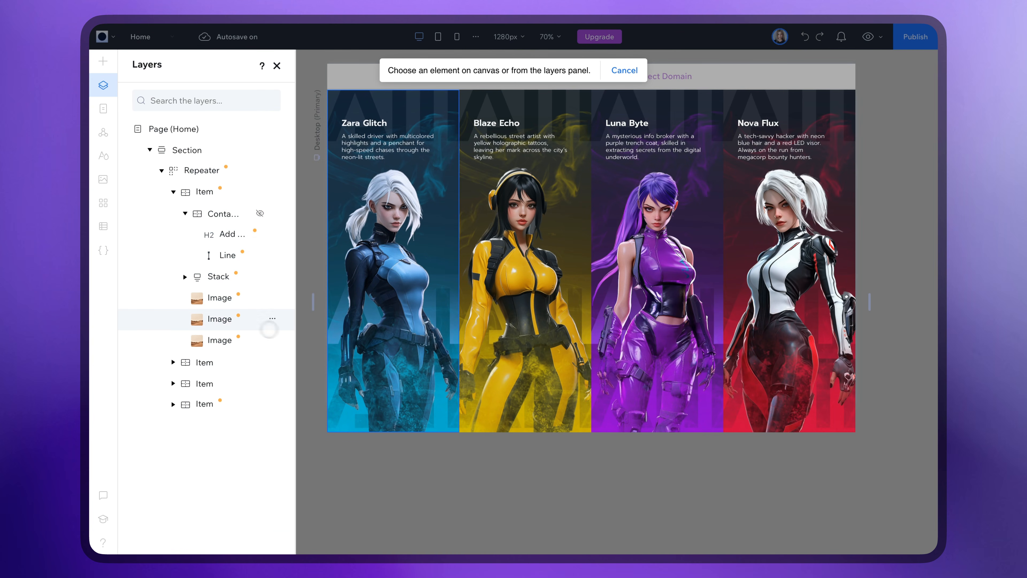
left_click(220, 319)
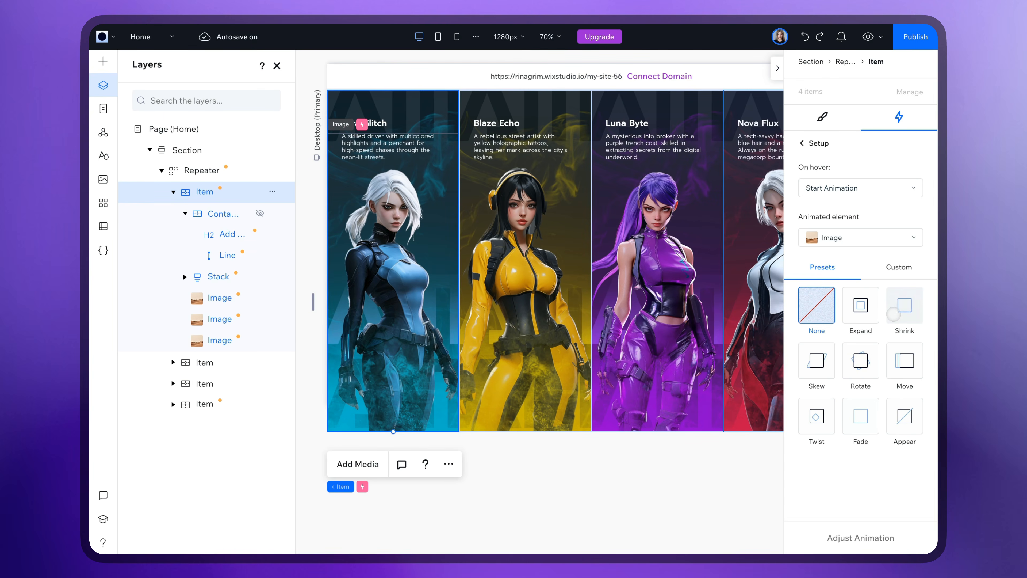
- Apply the Shrink preset to the character image, set to In to current position with 185% scale and 0.9 s duration
left_click(894, 313)
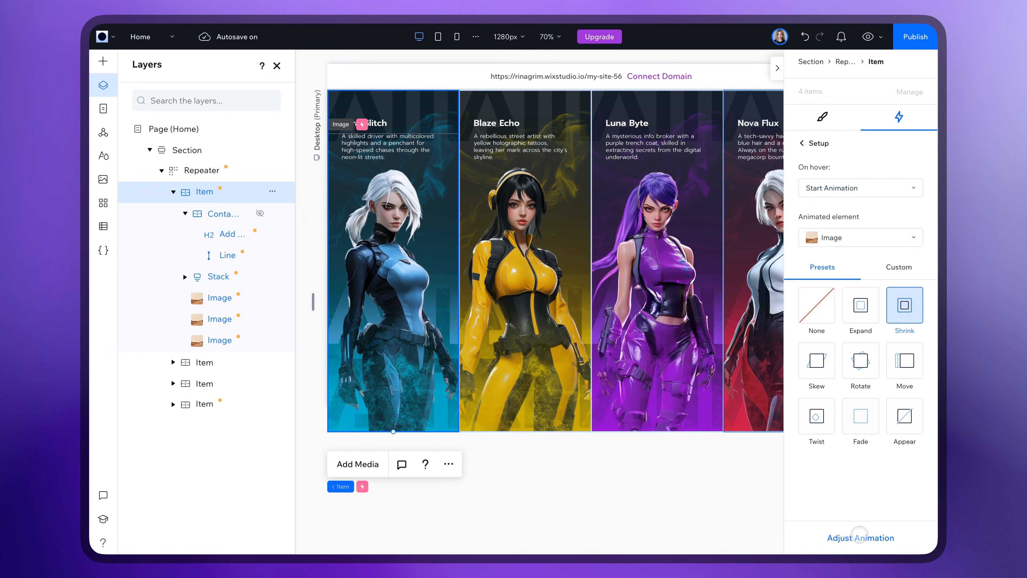
left_click(838, 536)
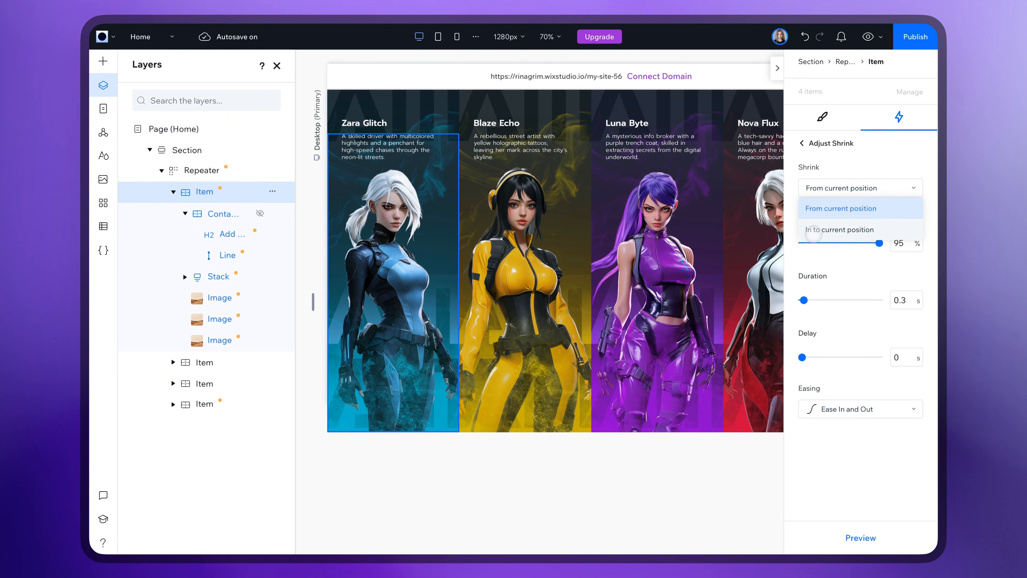
left_click(846, 230)
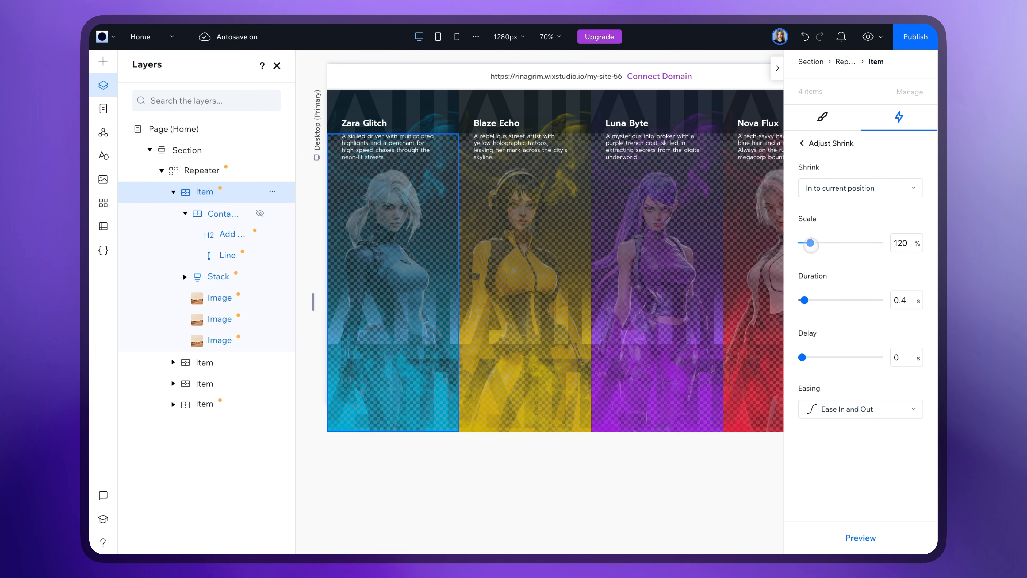
left_click(854, 538)
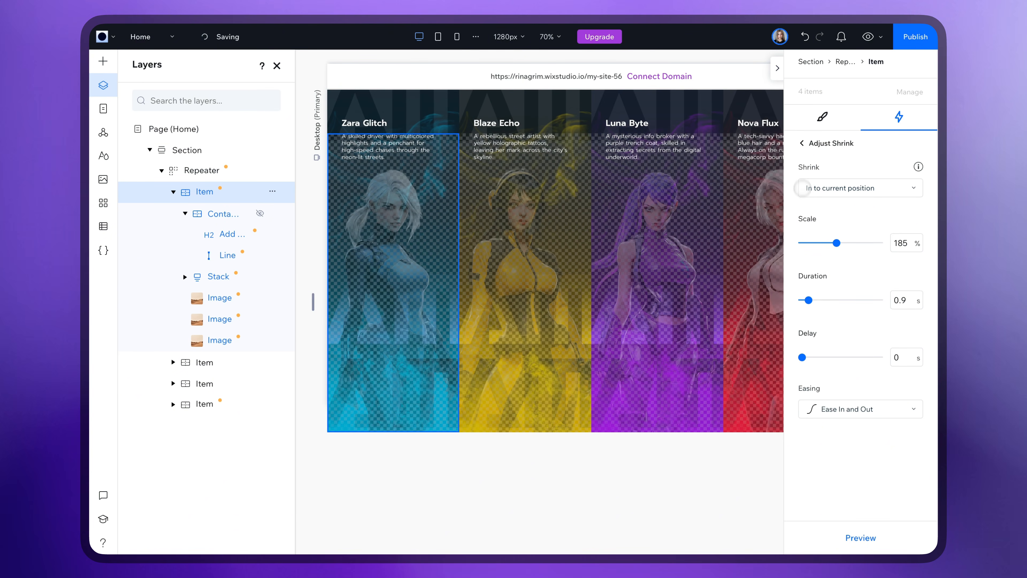
left_click(802, 143)
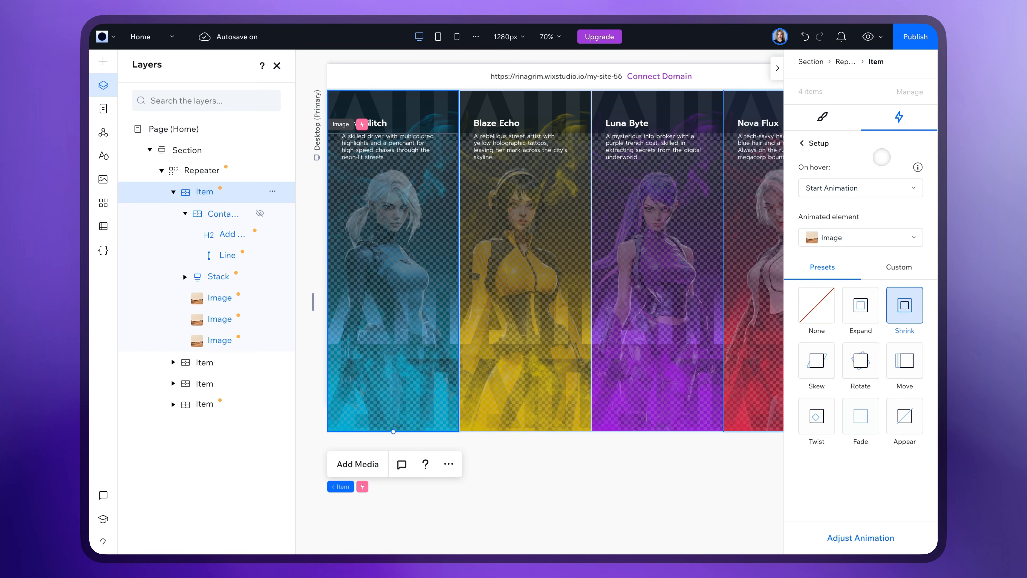
left_click(802, 143)
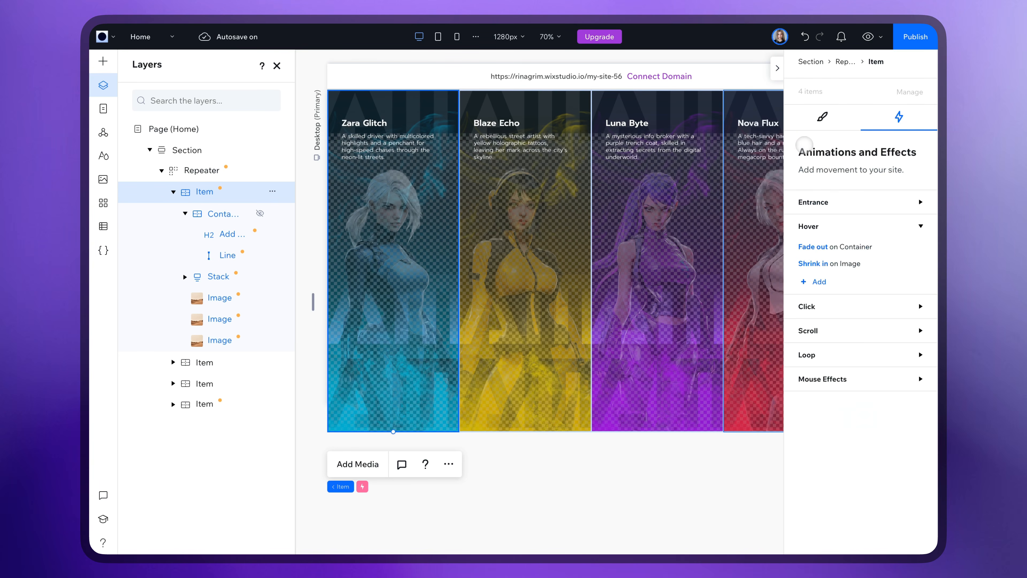
- Add a third hover animation to the first item with the title and description stack as the animated element
left_click(819, 281)
left_click(869, 237)
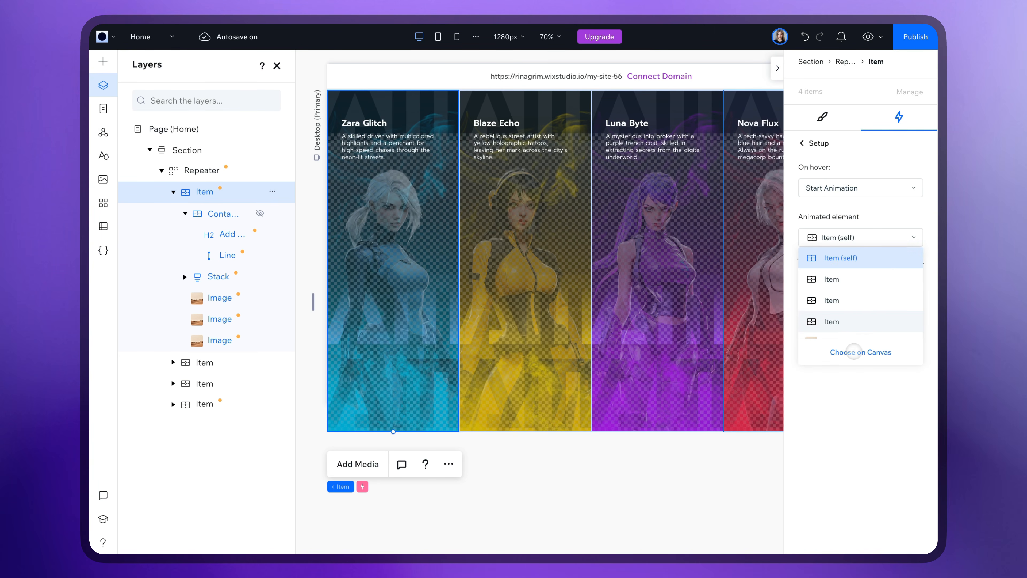
left_click(848, 349)
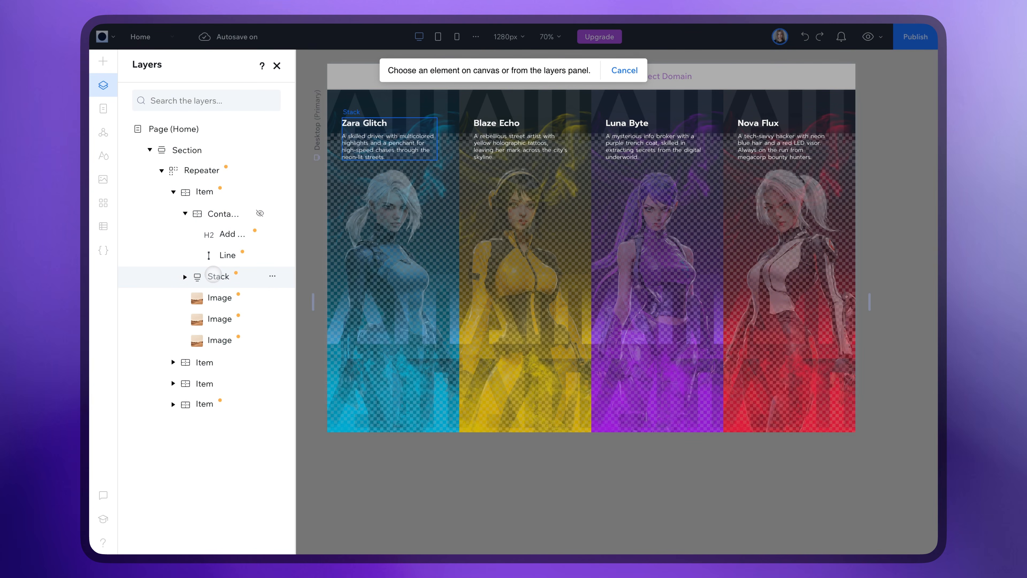
left_click(213, 276)
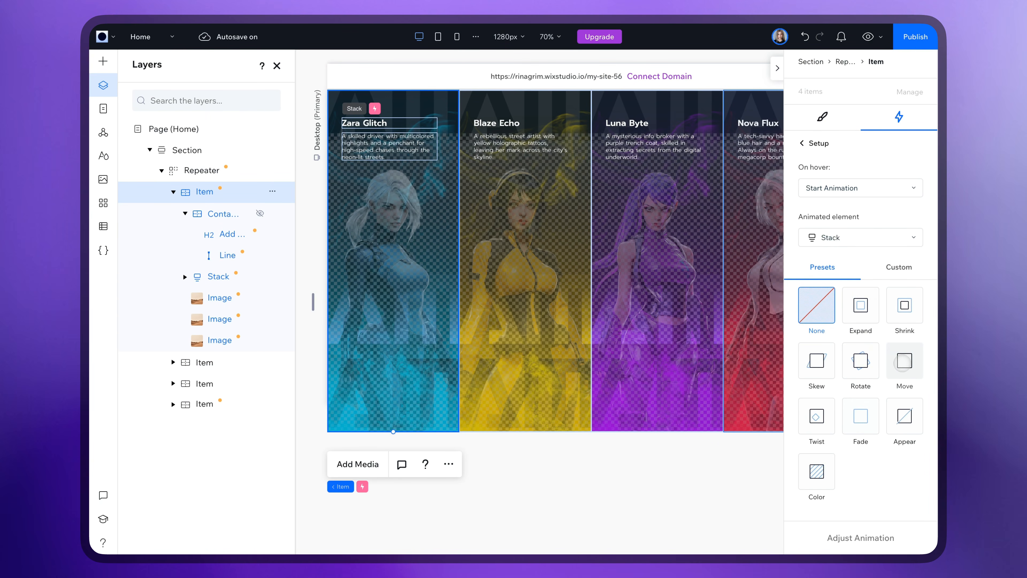
- Apply the Move preset to the stack, set it to In to current position, and adjust its angle
left_click(902, 360)
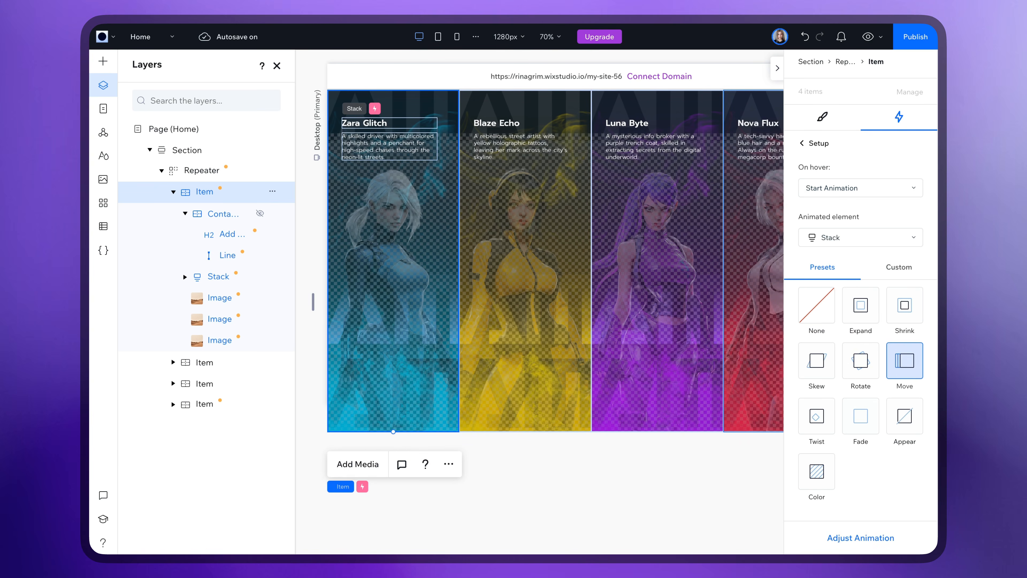
left_click(863, 538)
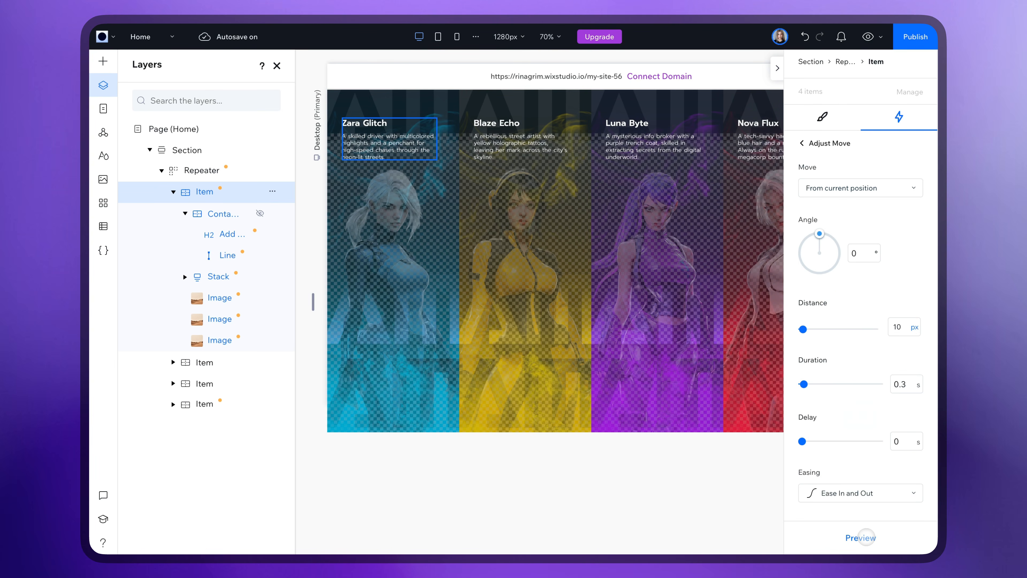
left_click(830, 196)
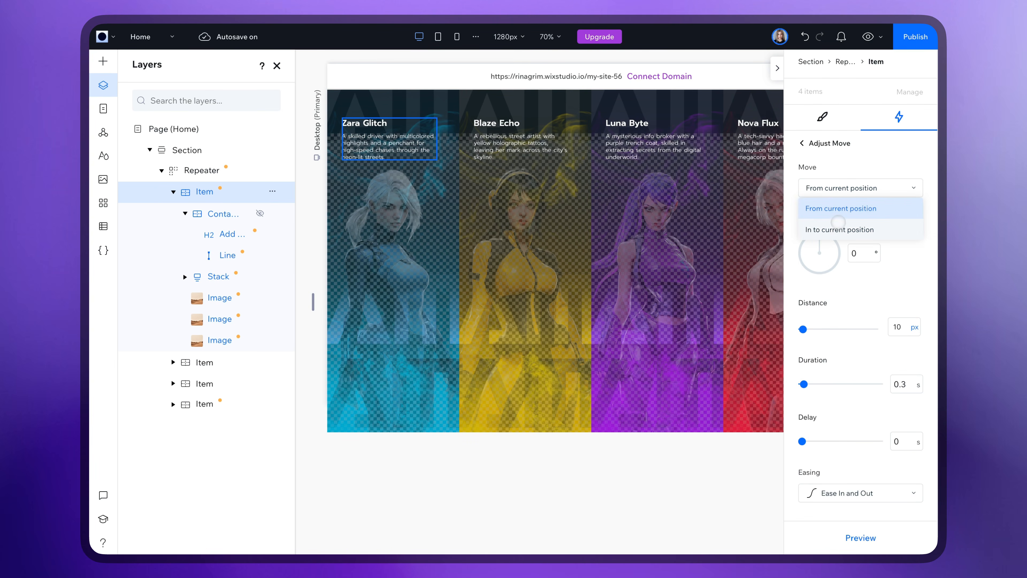
left_click(841, 228)
left_click(832, 241)
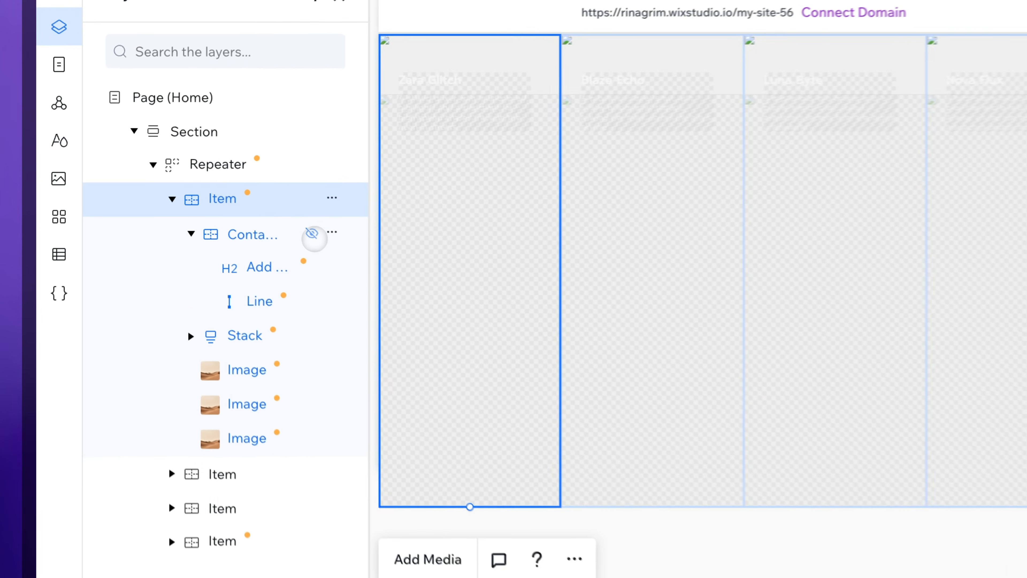
- Show the hidden black container again and preview the hover effects across the four character columns
left_click(260, 213)
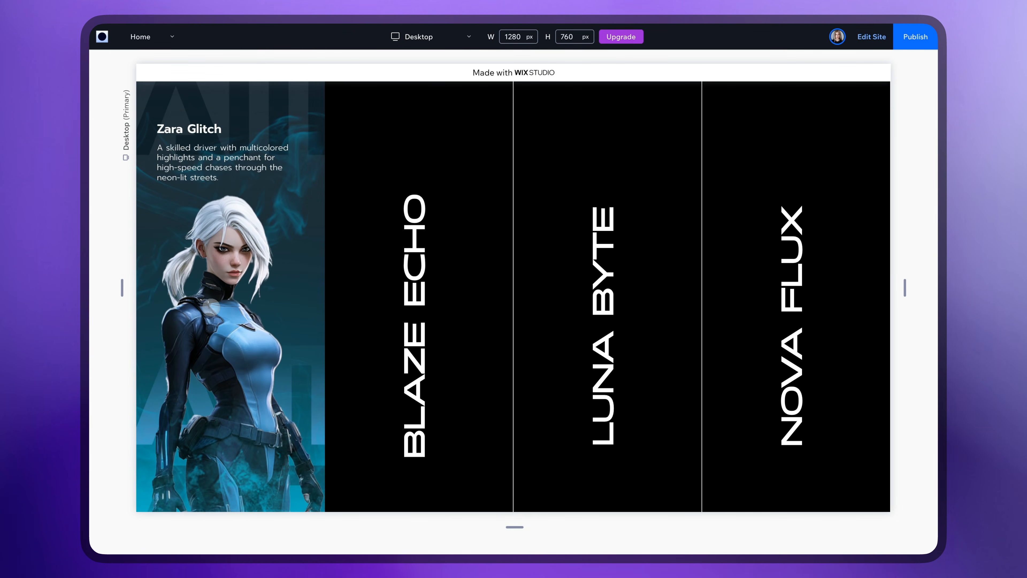
mouse_move(390, 279)
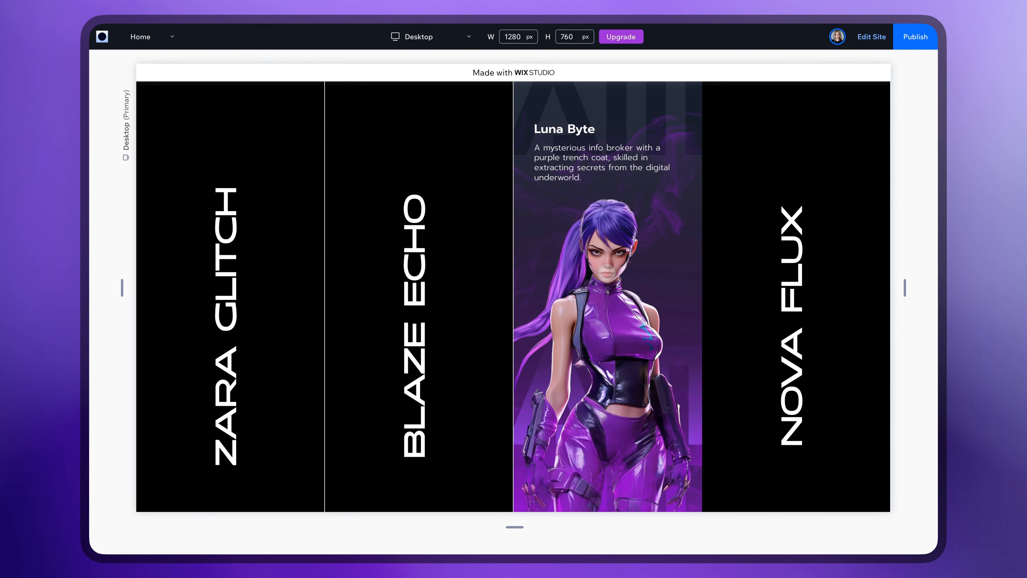
mouse_move(747, 261)
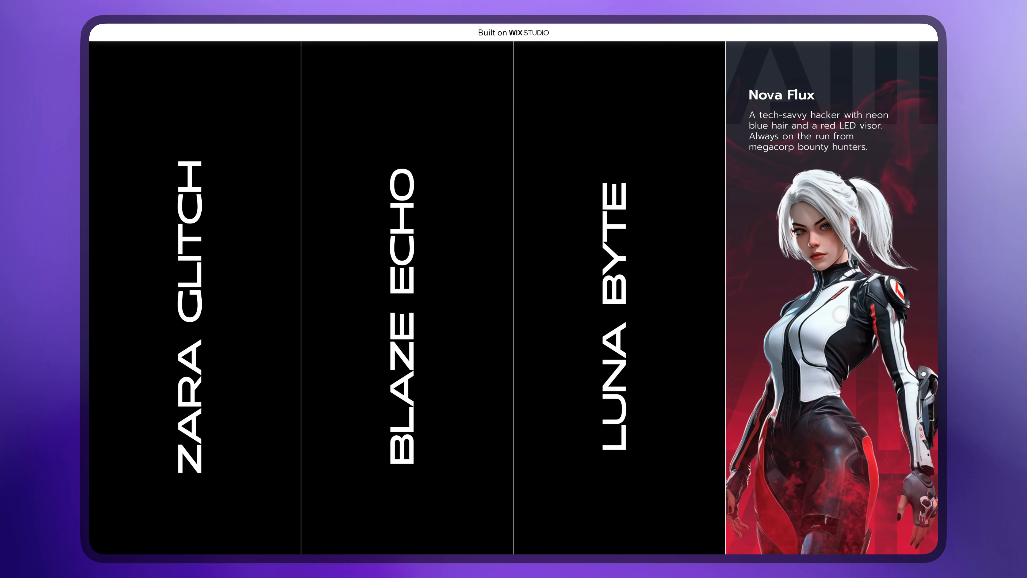
mouse_move(630, 328)
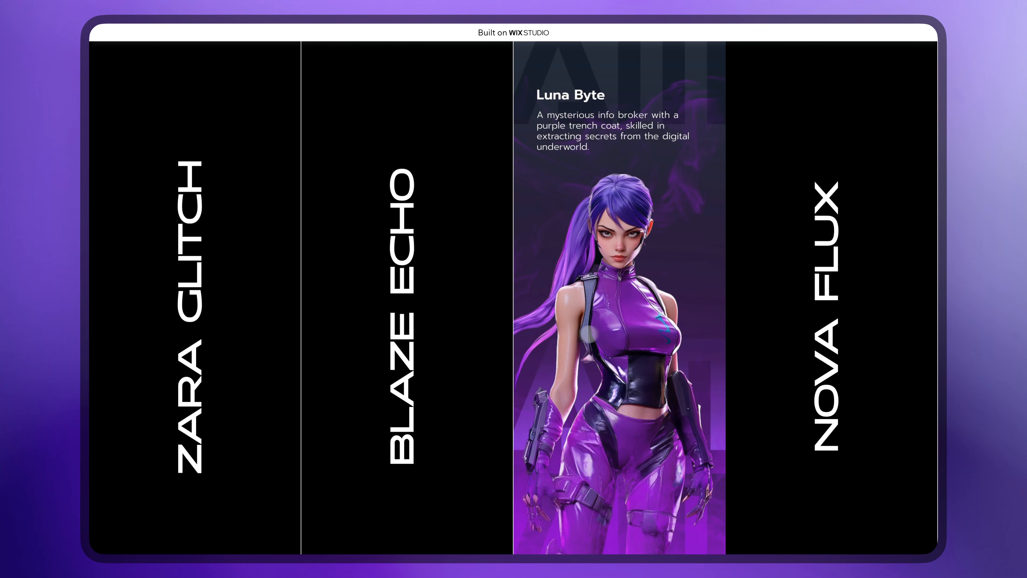
mouse_move(387, 343)
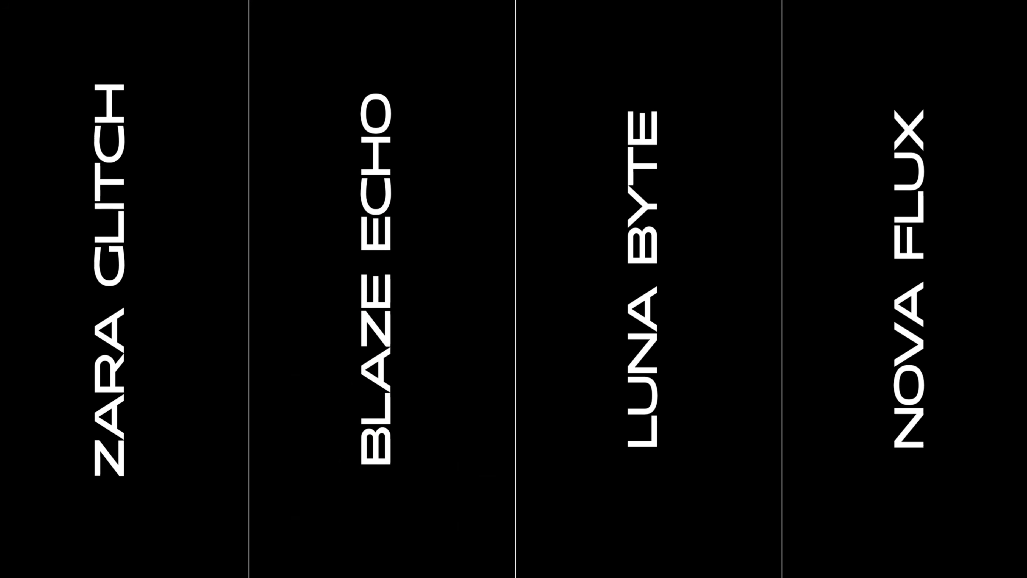
mouse_move(155, 230)
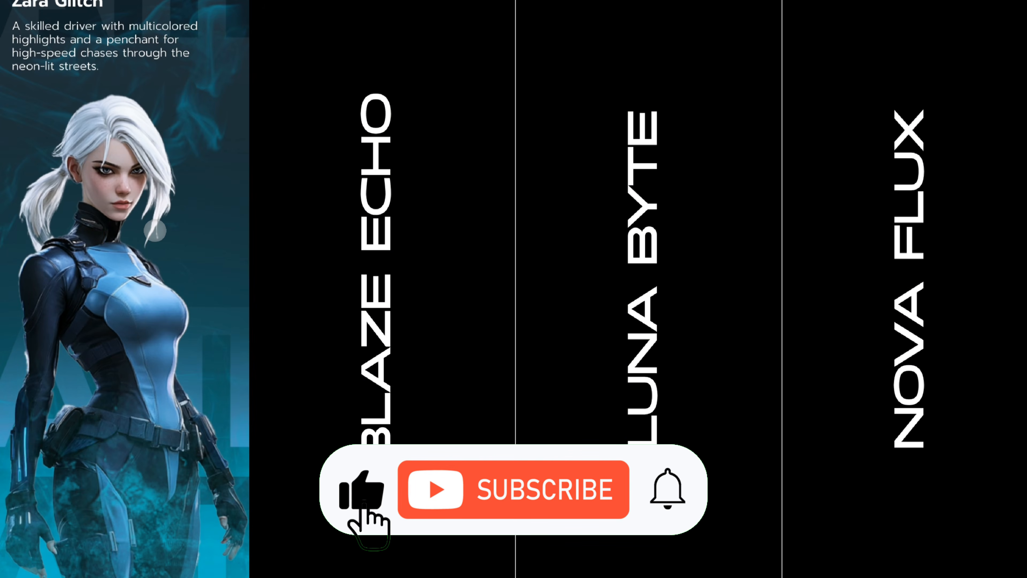